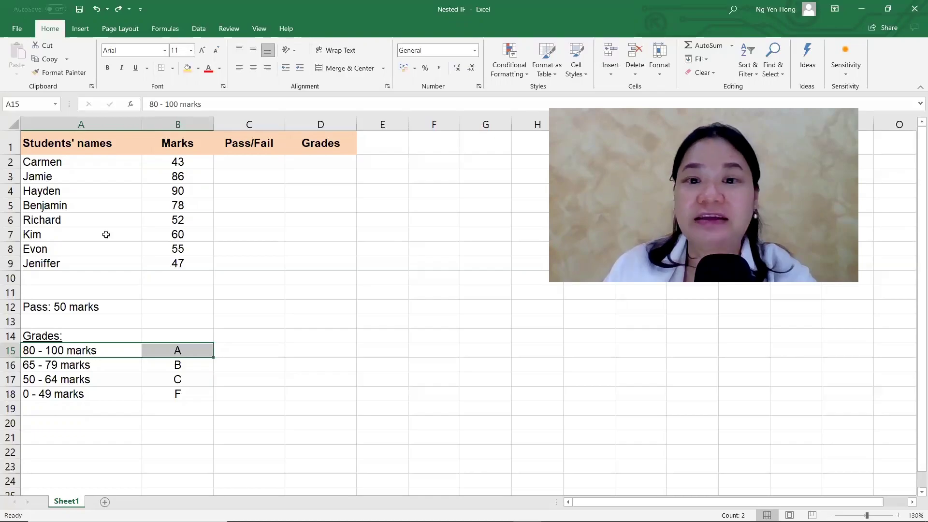
Review the students' names, their marks and the 50-mark pass threshold, then select cell C10
{"action": "left_click_drag", "start_coordinate": [77, 144], "coordinate": [97, 262]}
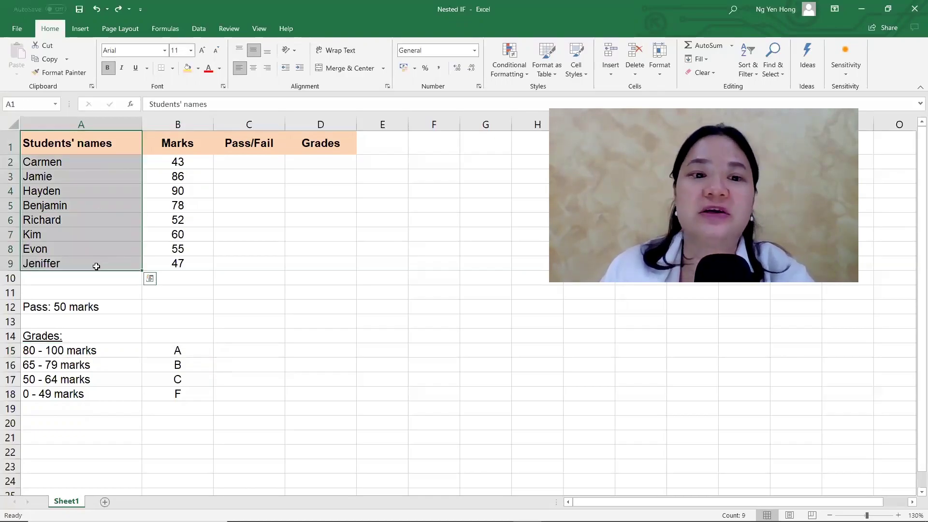
{"action": "left_click_drag", "start_coordinate": [181, 149], "coordinate": [187, 263]}
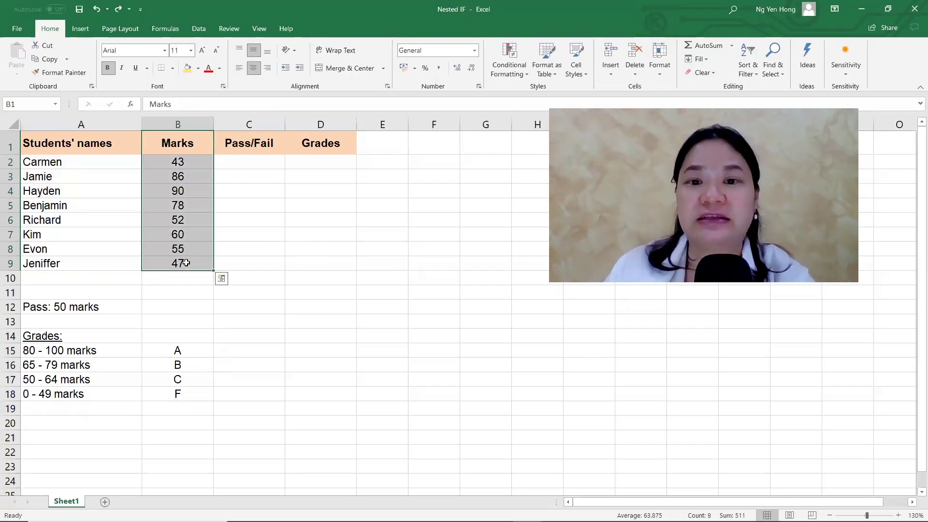
{"action": "left_click", "coordinate": [248, 237]}
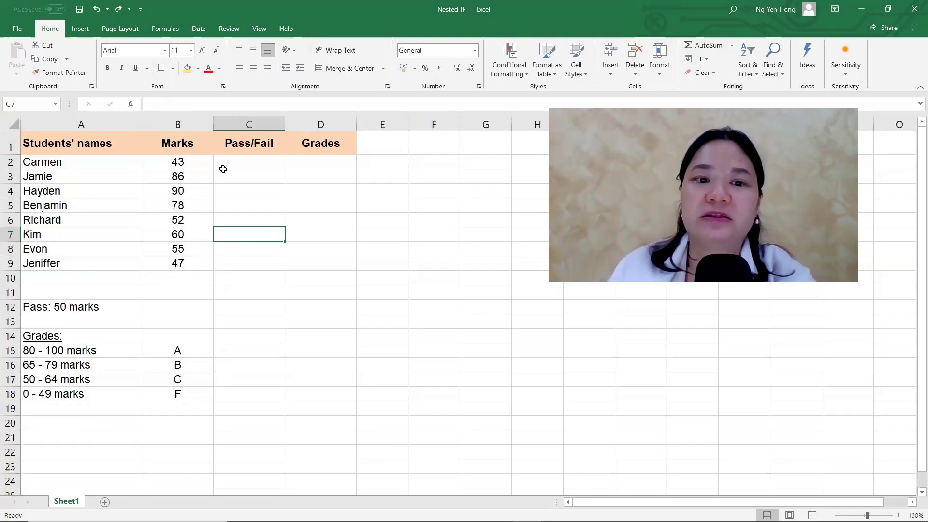
{"action": "left_click_drag", "start_coordinate": [191, 141], "coordinate": [198, 271]}
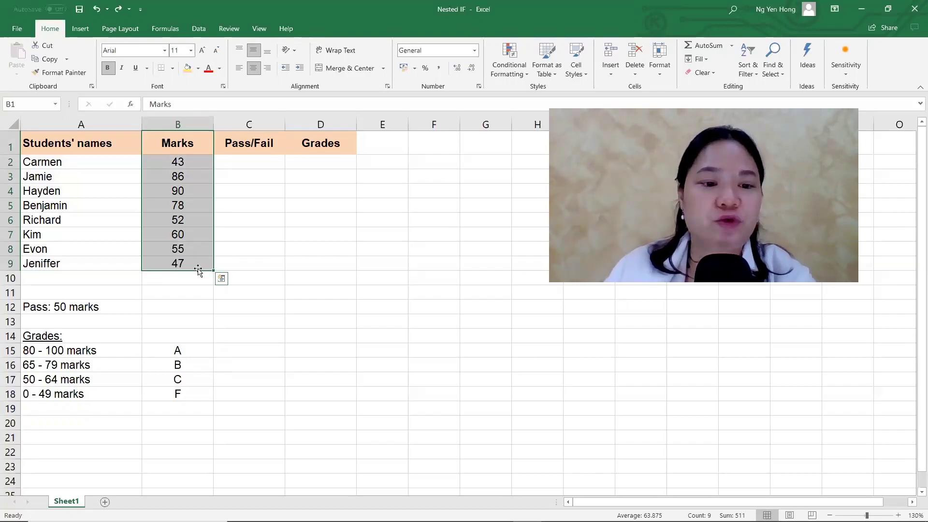
{"action": "left_click", "coordinate": [90, 310]}
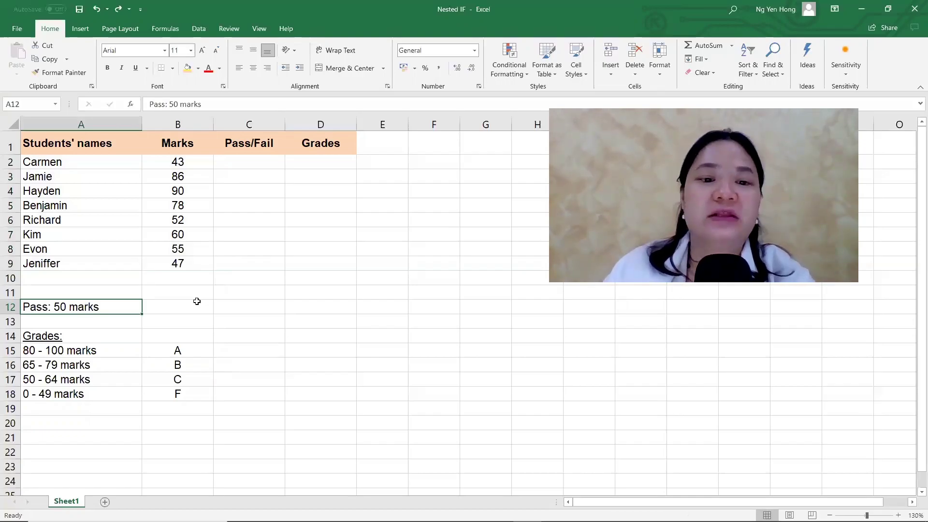
{"action": "left_click", "coordinate": [257, 283]}
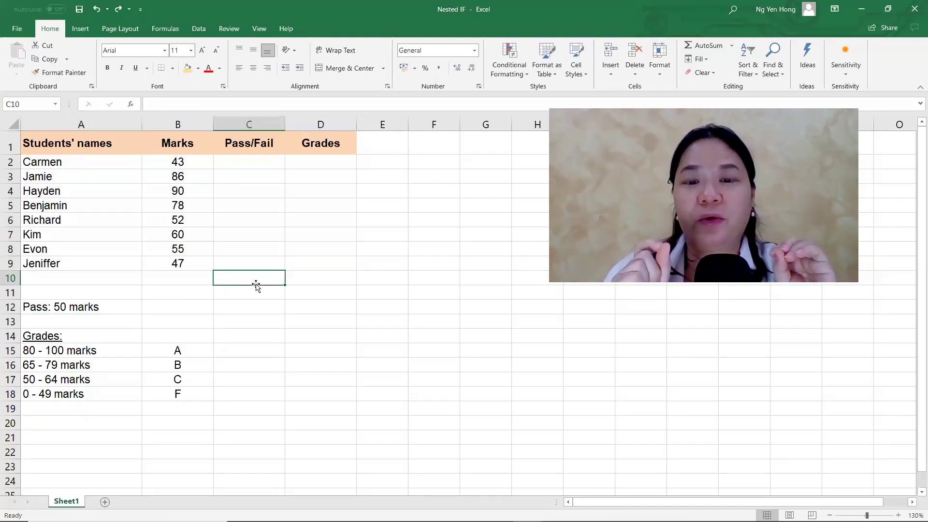
Enter the label IF in C10 and highlight the grade-band table
{"action": "type", "text": "IF"}
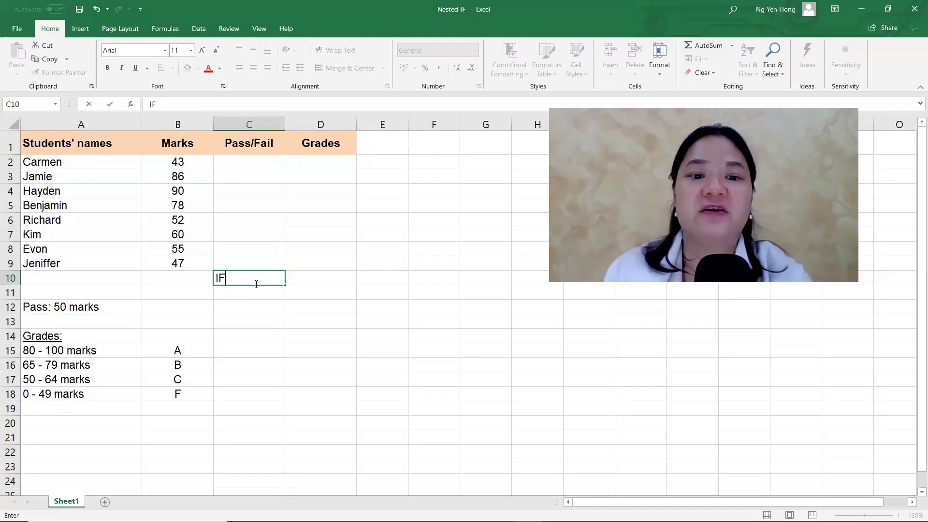
{"action": "key", "text": "Return"}
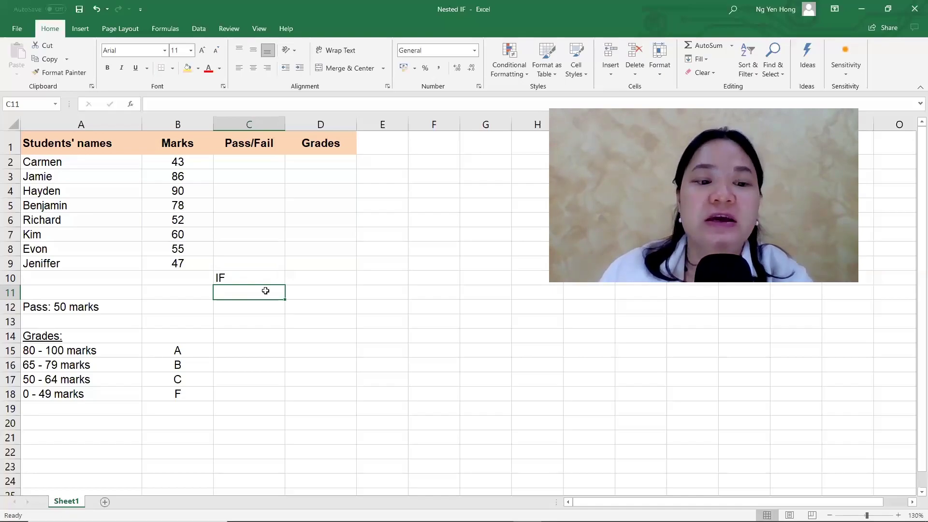
{"action": "left_click_drag", "start_coordinate": [65, 337], "coordinate": [205, 396]}
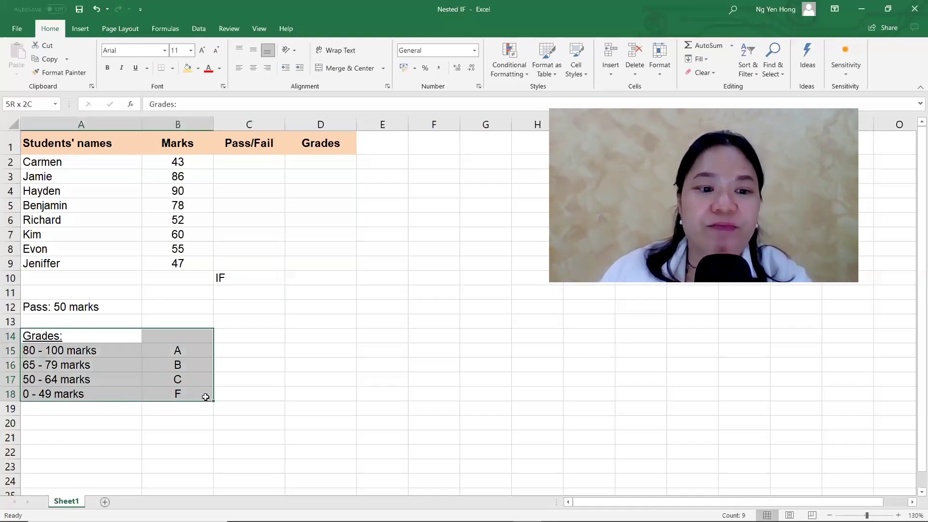
Step through the grade bands 80-100, 65-79, 50-64 (grade C) and 0-49 (grade F)
{"action": "left_click", "coordinate": [100, 352]}
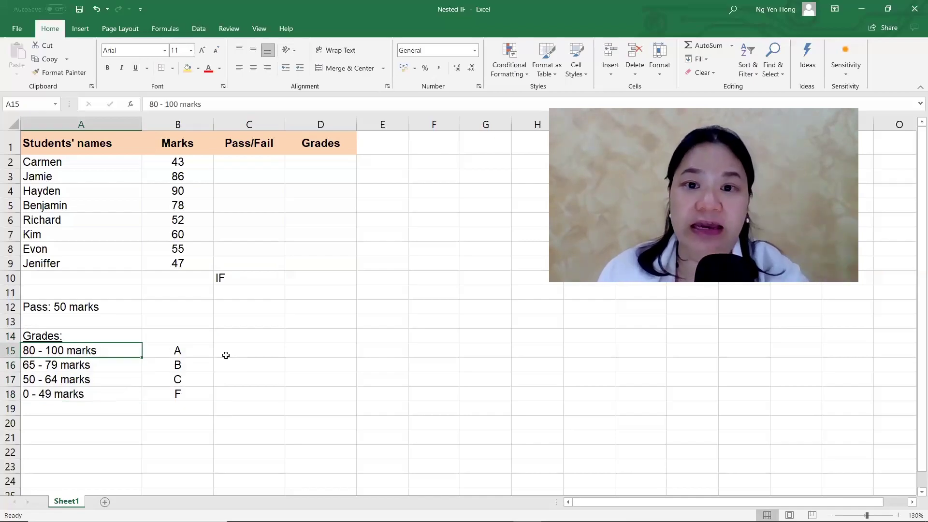
{"action": "left_click", "coordinate": [104, 363]}
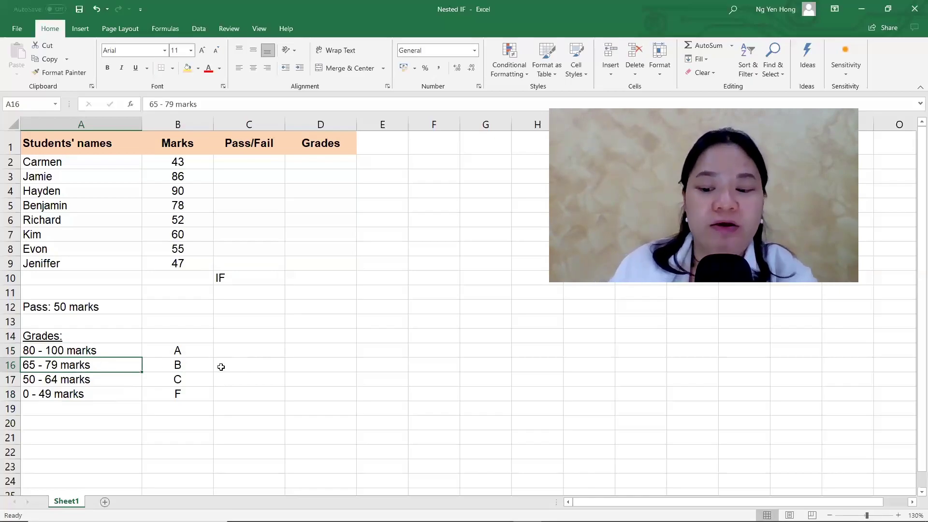
{"action": "key", "text": "Down"}
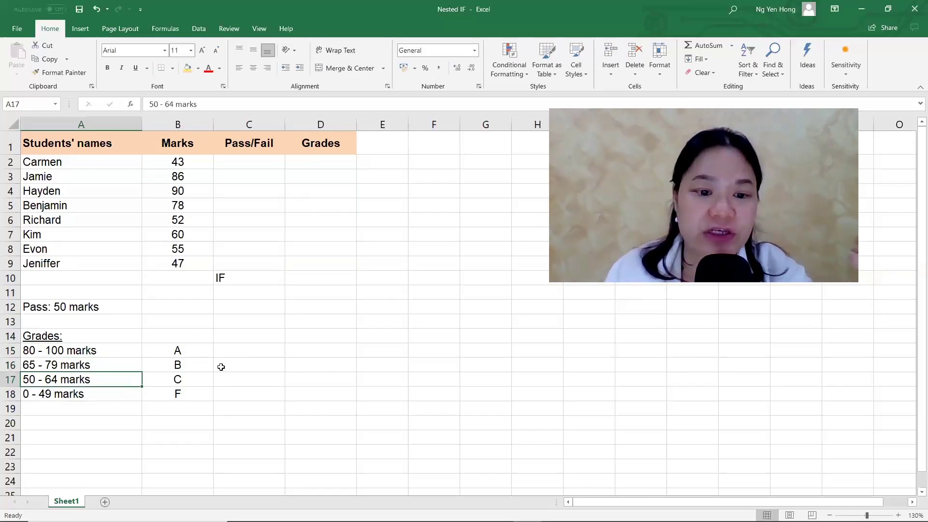
{"action": "key", "text": "Right"}
{"action": "key", "text": "Left"}
{"action": "key", "text": "Down"}
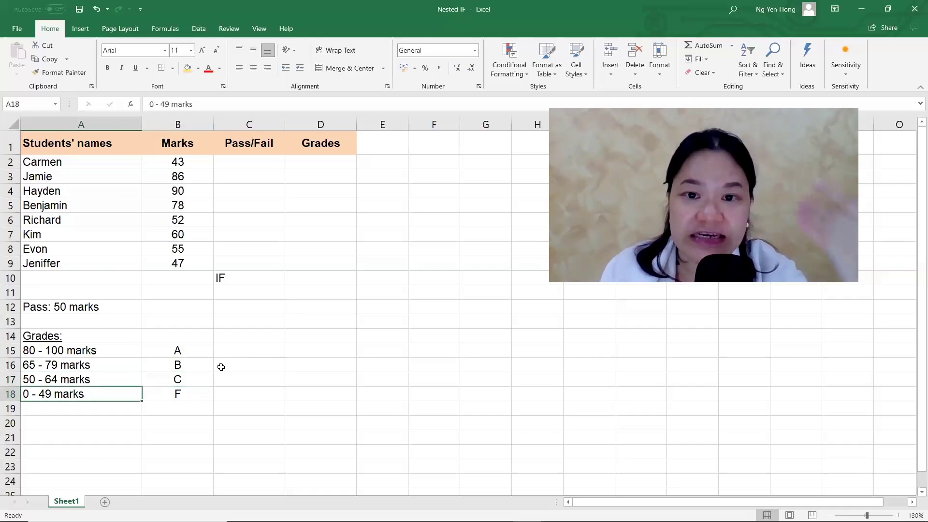
{"action": "key", "text": "Right"}
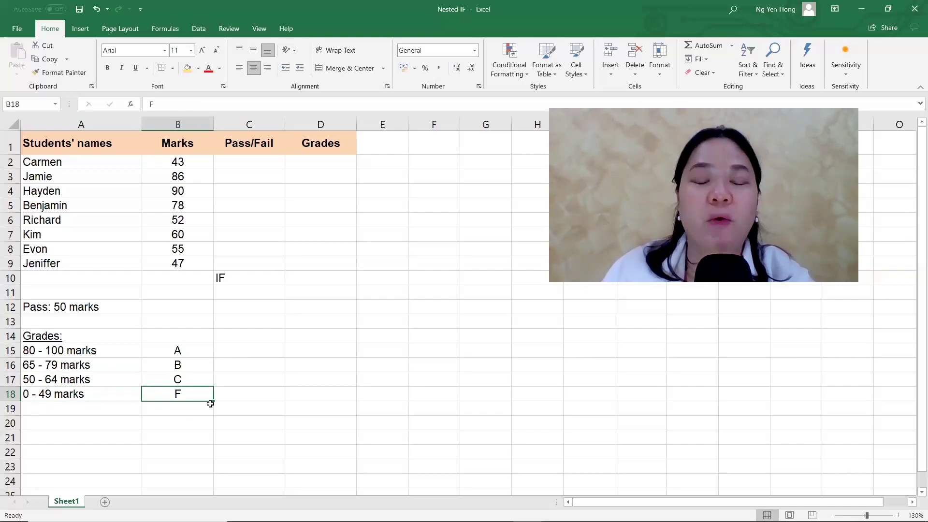
Enter the label NESTED IF in D10, then select C2 for the first formula
{"action": "left_click", "coordinate": [328, 274]}
{"action": "type", "text": "NEST"}
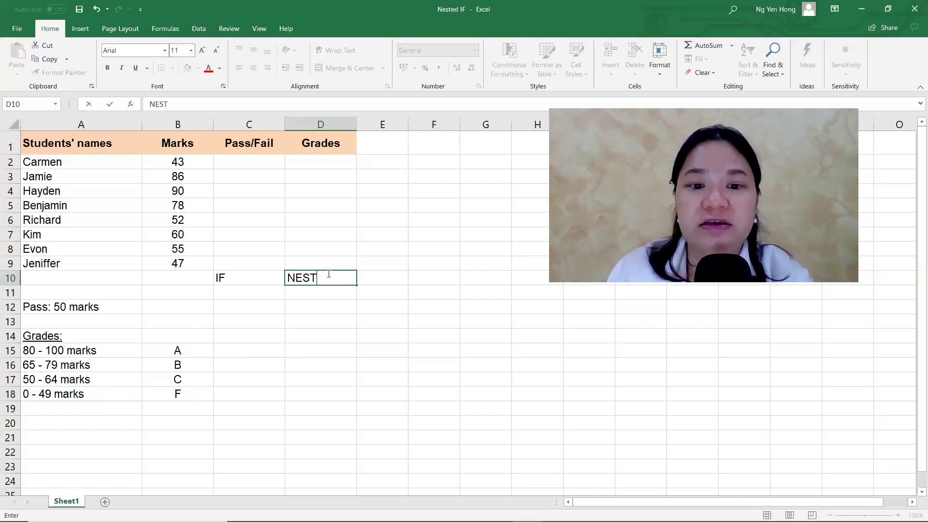
{"action": "type", "text": "ED IF"}
{"action": "key", "text": "Return"}
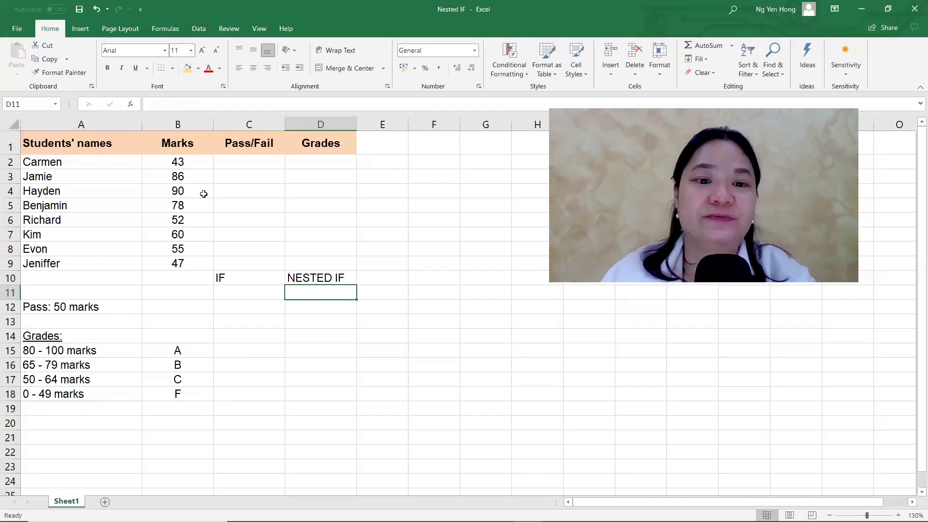
{"action": "left_click", "coordinate": [244, 164]}
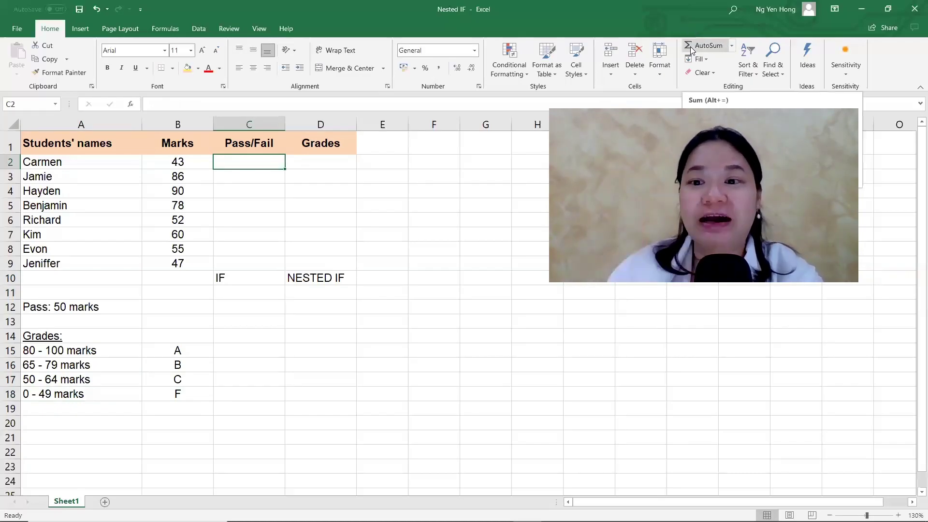
Find the IF function through Insert Function and insert it into C2
{"action": "left_click", "coordinate": [732, 46]}
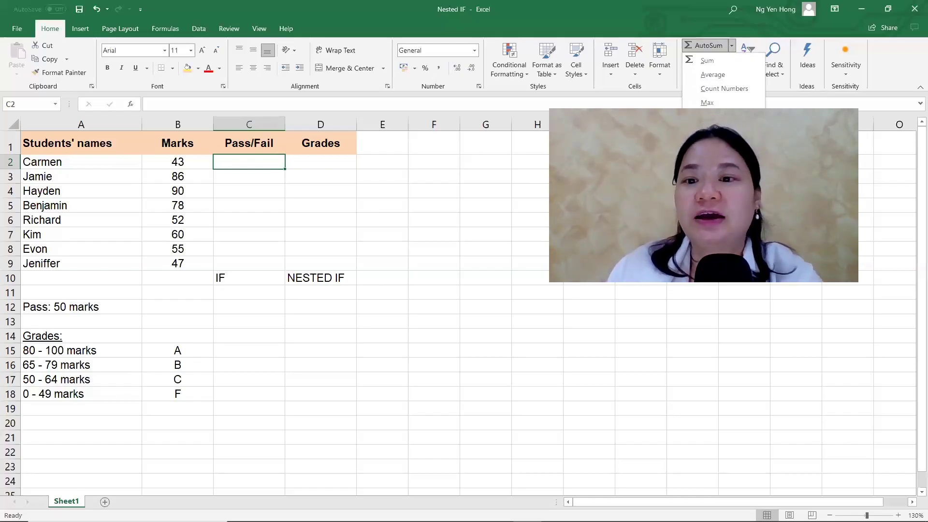
{"action": "key", "text": "shift+F3"}
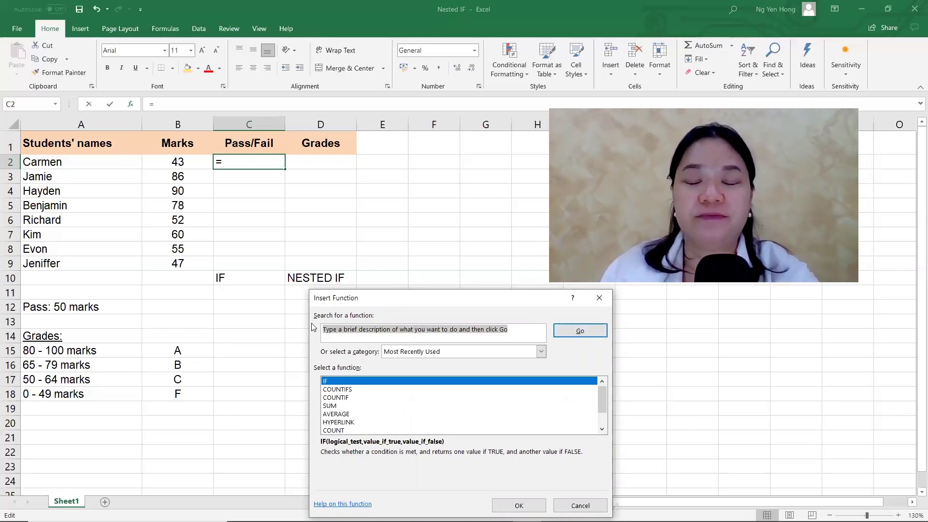
{"action": "type", "text": "IF"}
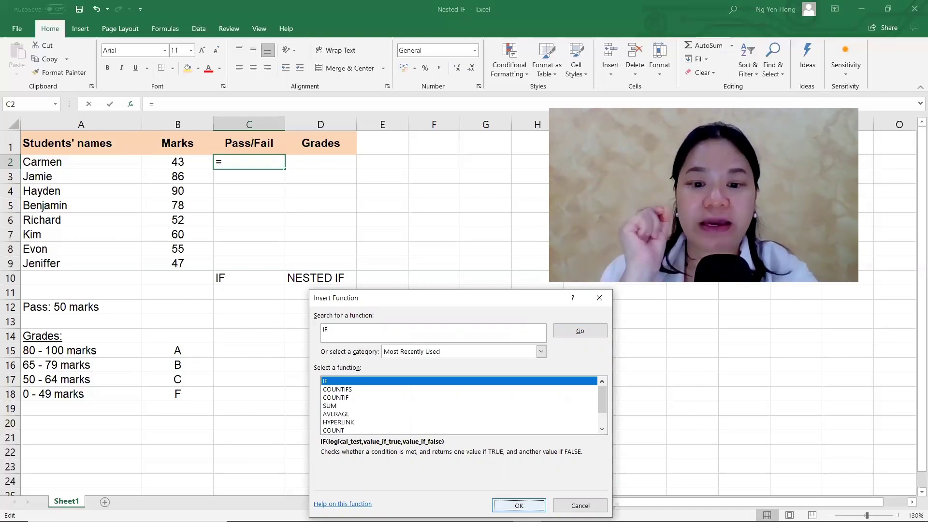
{"action": "left_click", "coordinate": [519, 505]}
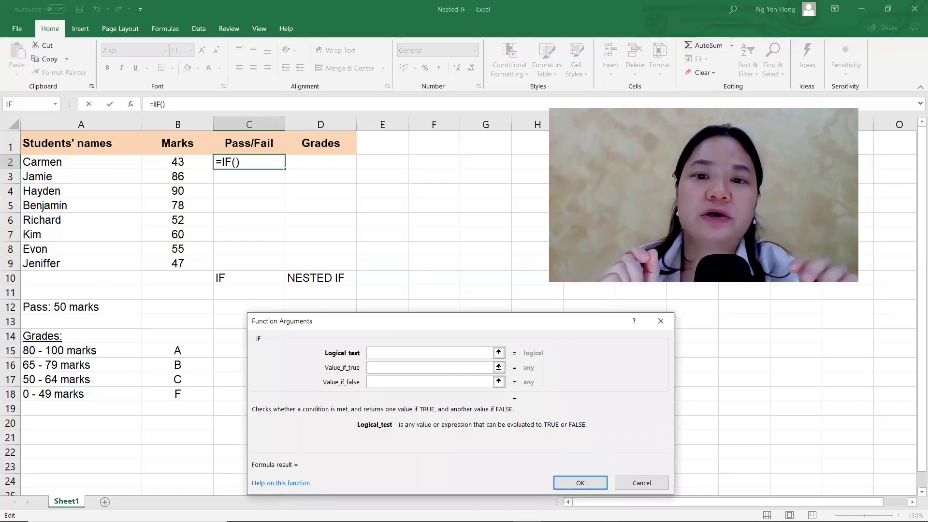
Build =IF(B2>=50,"Pass","Fail") in C2 using test B2>=50, Pass and Fail
{"action": "left_click", "coordinate": [177, 160]}
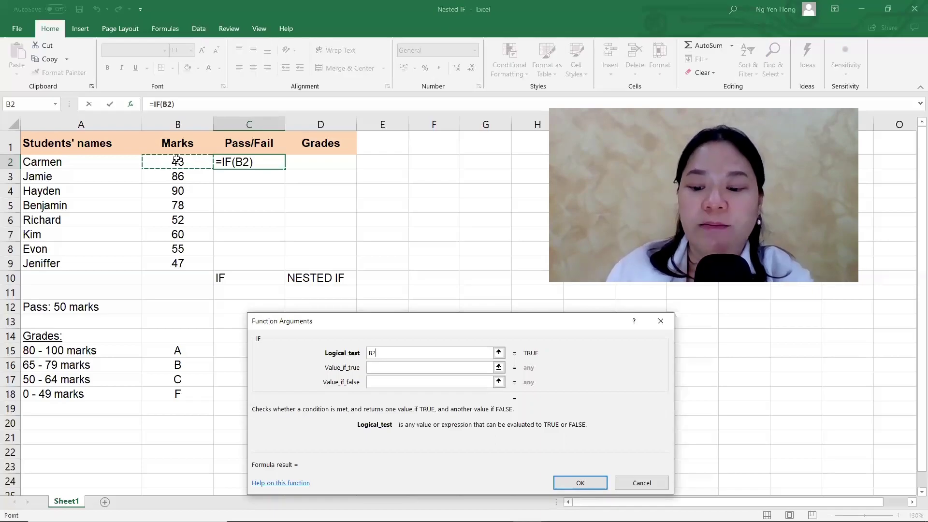
{"action": "type", "text": ">="}
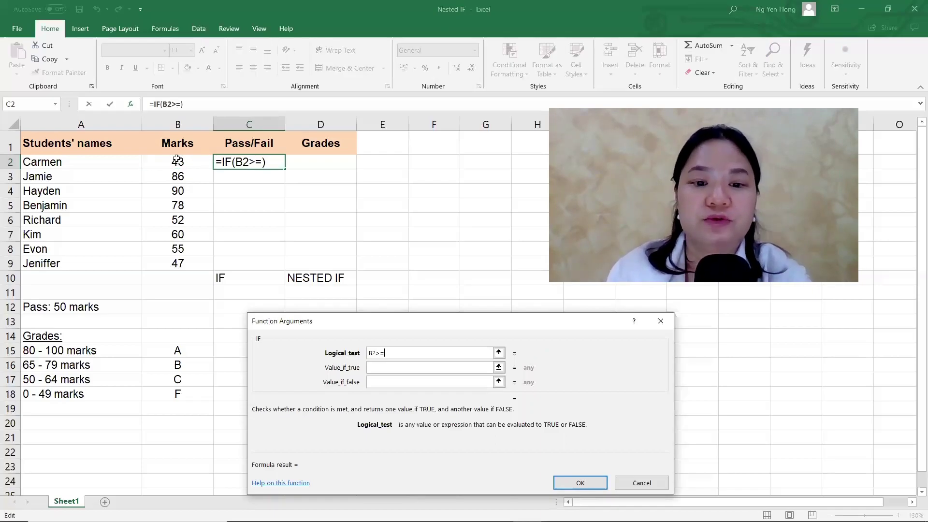
{"action": "type", "text": "50"}
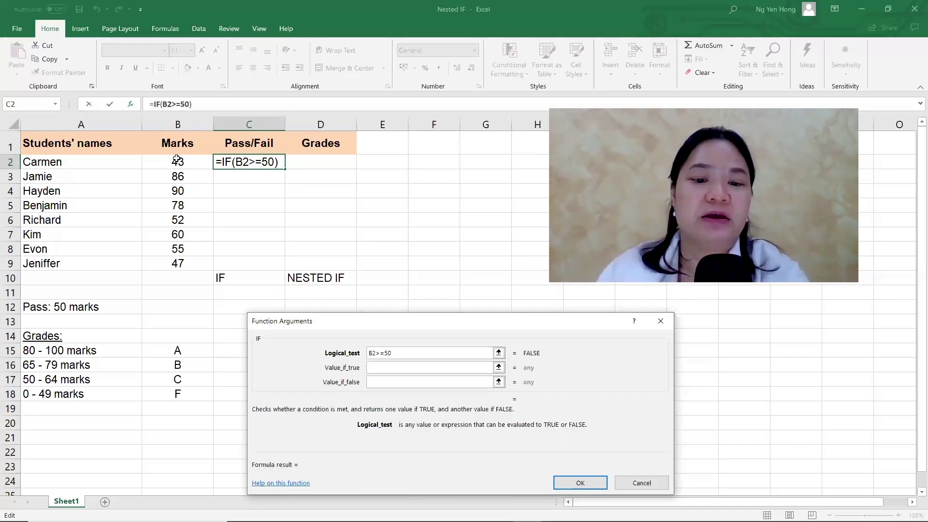
{"action": "key", "text": "Tab"}
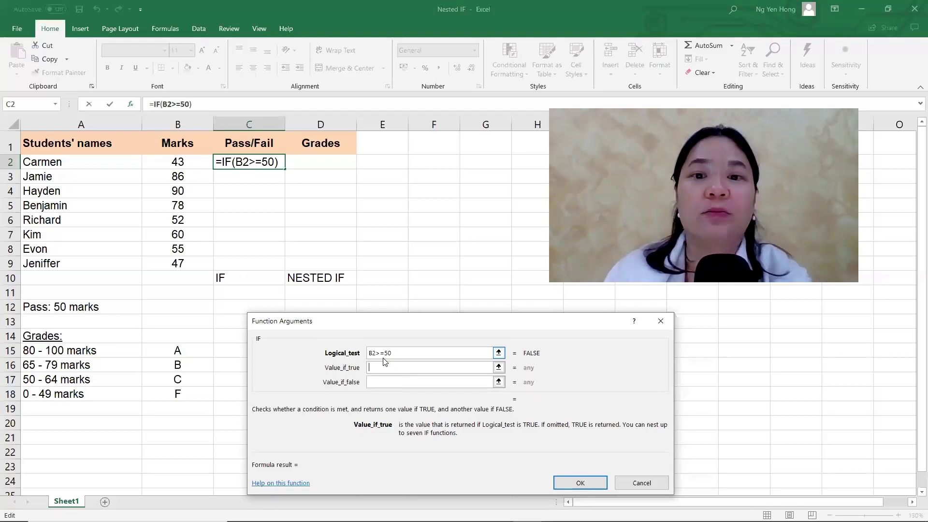
{"action": "type", "text": "Pa"}
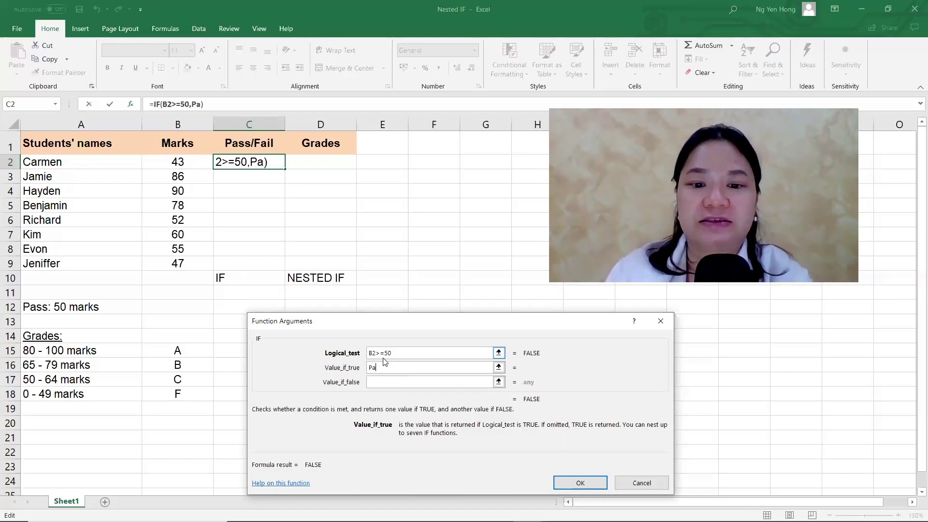
{"action": "type", "text": "ss"}
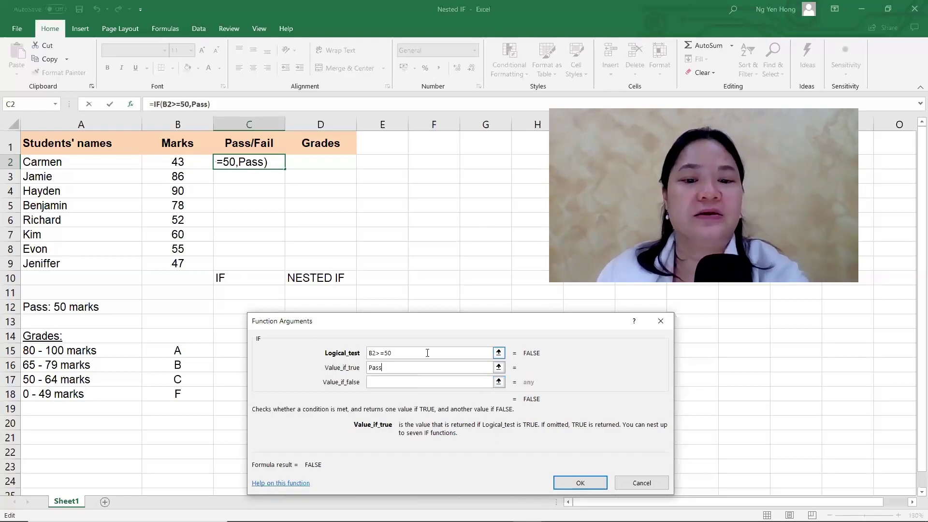
{"action": "key", "text": "Tab"}
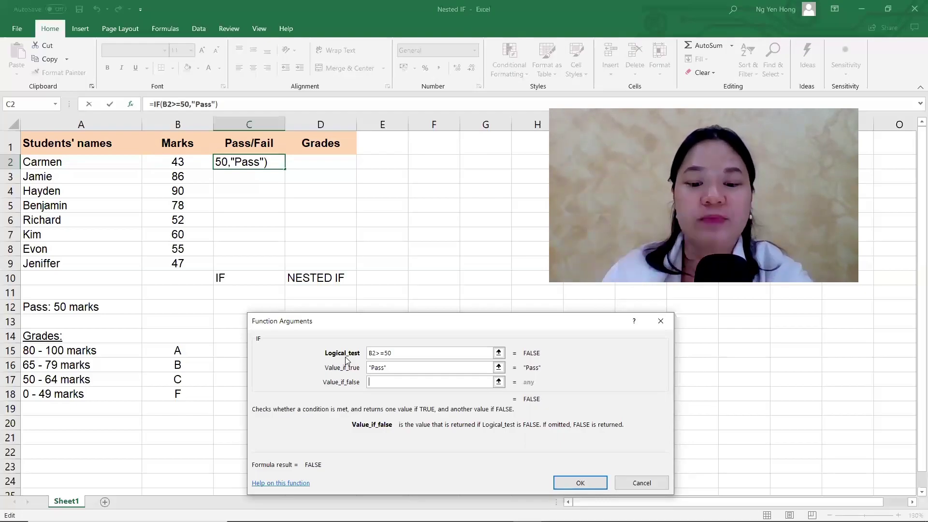
{"action": "type", "text": "Fail"}
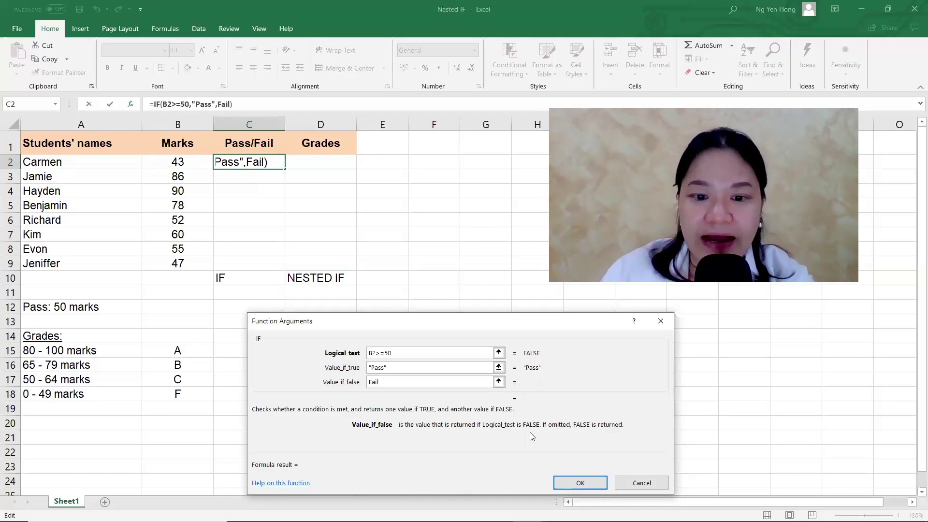
{"action": "left_click", "coordinate": [574, 481]}
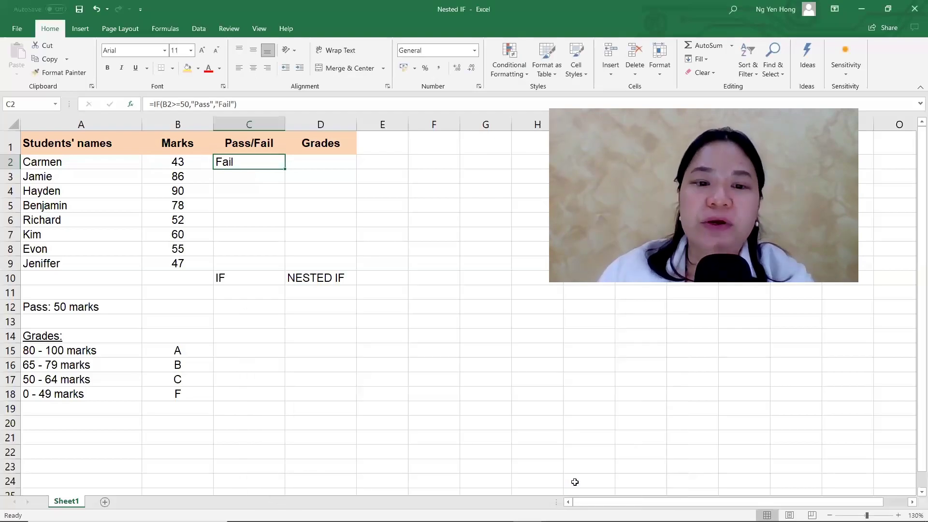
Centre-align the C2 result and all of columns C and D, then reselect C2
{"action": "left_click", "coordinate": [254, 67]}
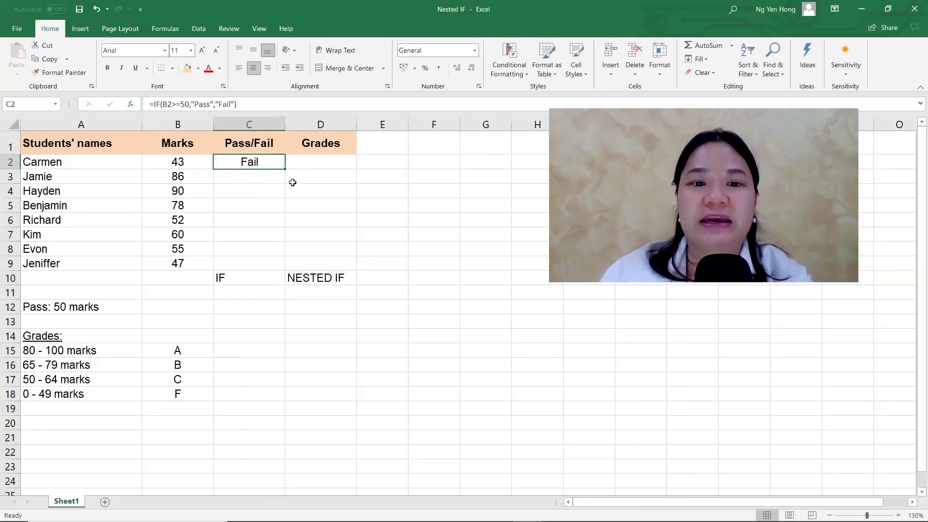
{"action": "left_click_drag", "start_coordinate": [255, 119], "coordinate": [320, 120]}
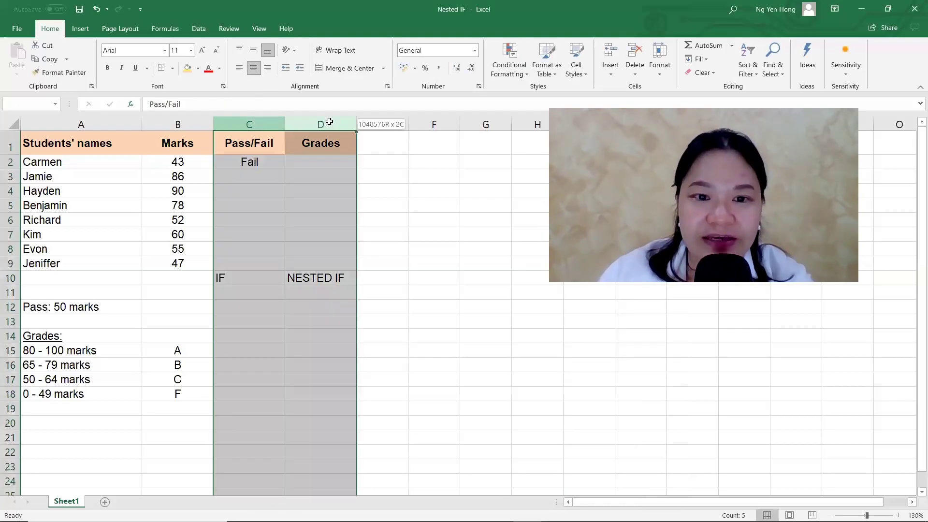
{"action": "left_click", "coordinate": [253, 71]}
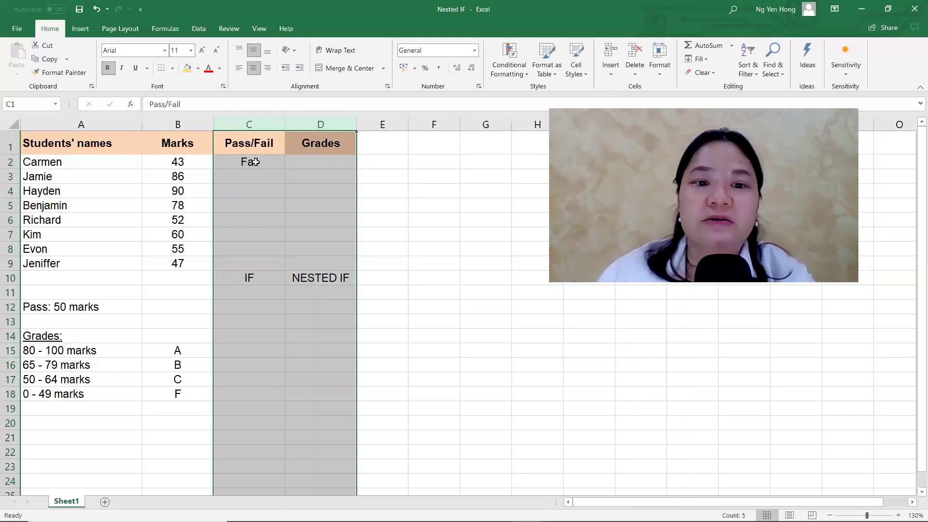
{"action": "left_click", "coordinate": [256, 163]}
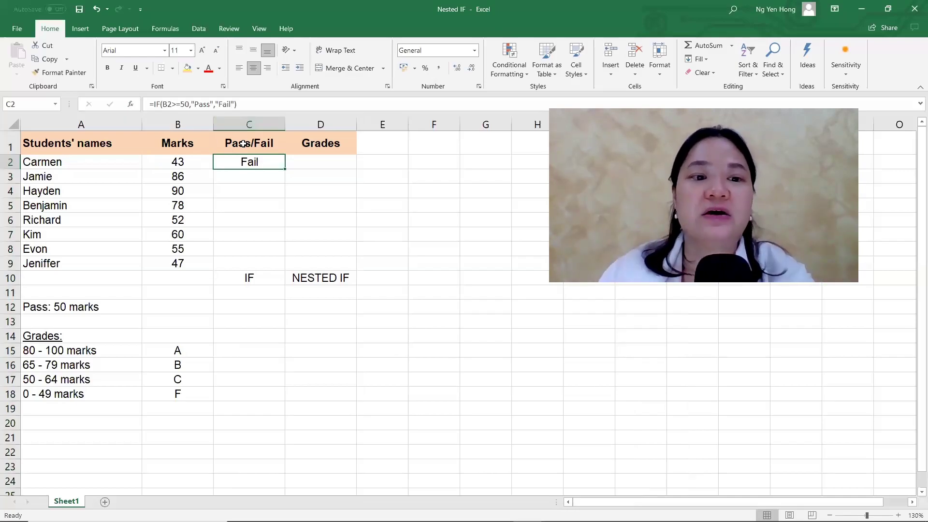
{"action": "left_click_drag", "start_coordinate": [94, 175], "coordinate": [94, 265]}
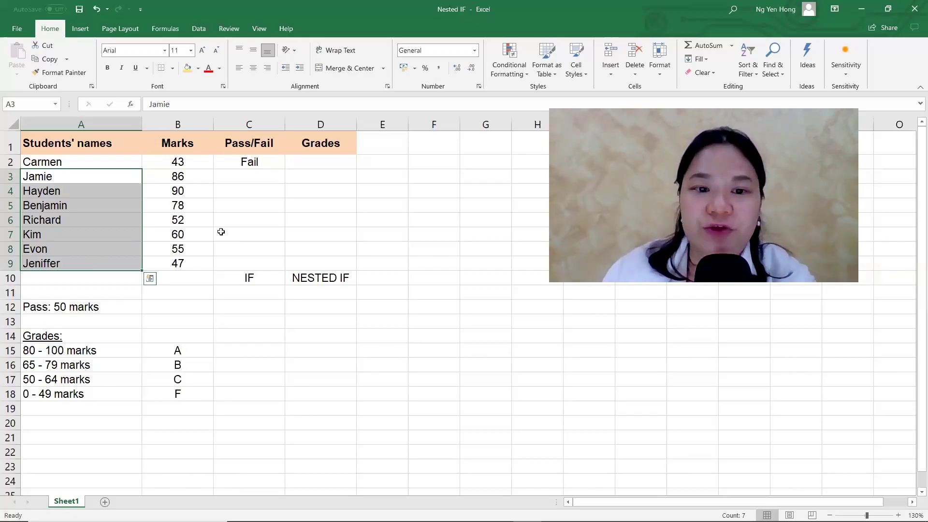
Fill the C2 Pass/Fail formula down through C9 and select row 10
{"action": "left_click", "coordinate": [265, 160]}
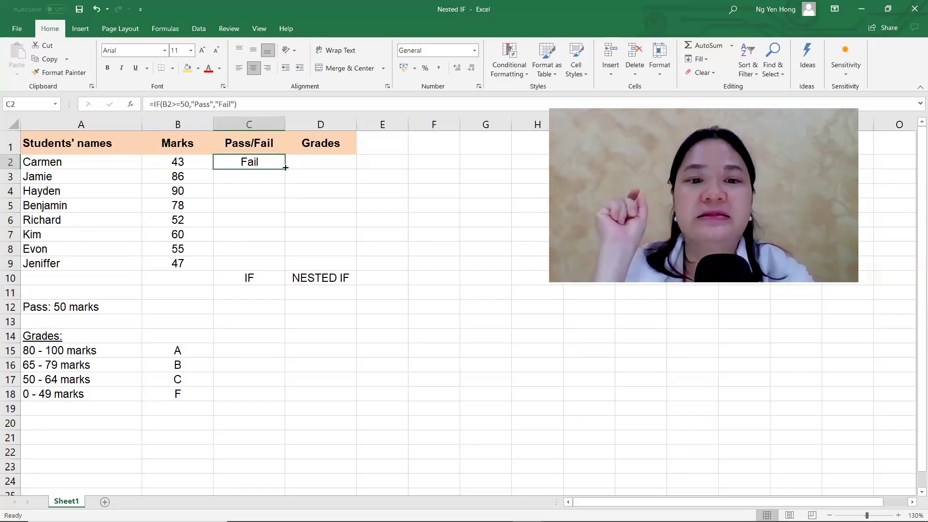
{"action": "double_click", "coordinate": [285, 168]}
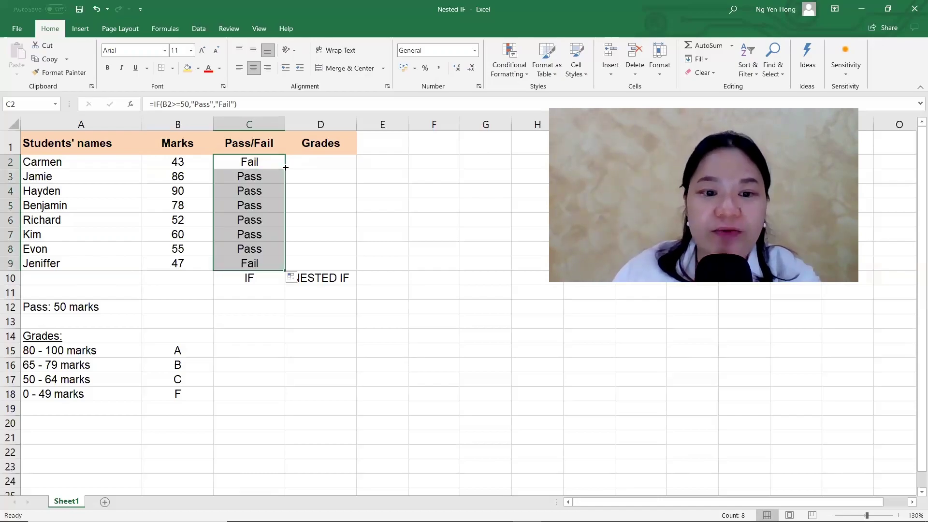
{"action": "left_click", "coordinate": [13, 278]}
Insert a blank row at row 10 above the IF labels
{"action": "right_click", "coordinate": [13, 278]}
{"action": "left_click", "coordinate": [64, 358]}
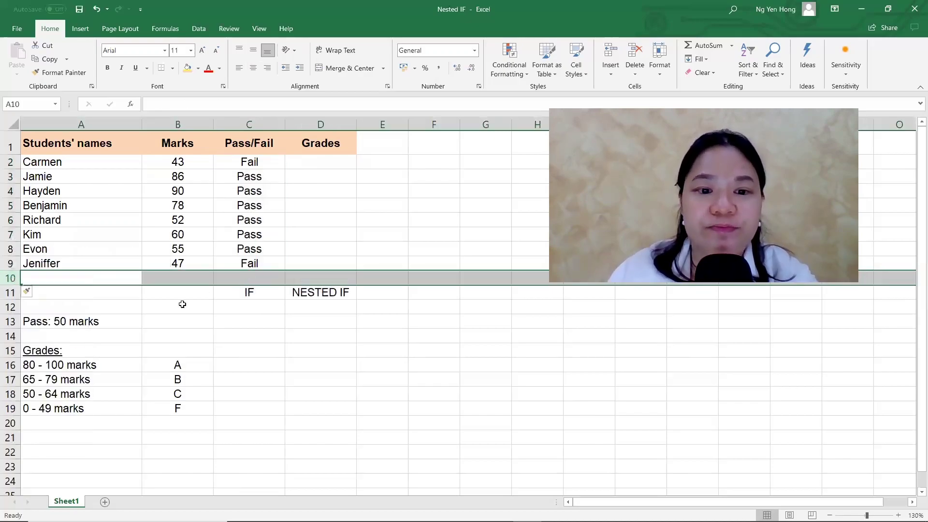
{"action": "left_click", "coordinate": [237, 278]}
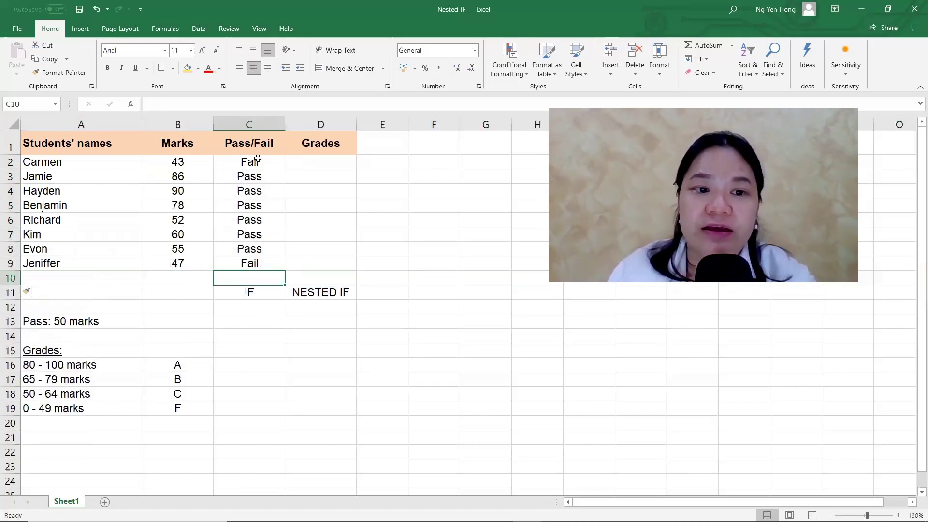
Check that C9 shows Fail for the last student's 47 marks
{"action": "left_click", "coordinate": [257, 159]}
{"action": "key", "text": "Left"}
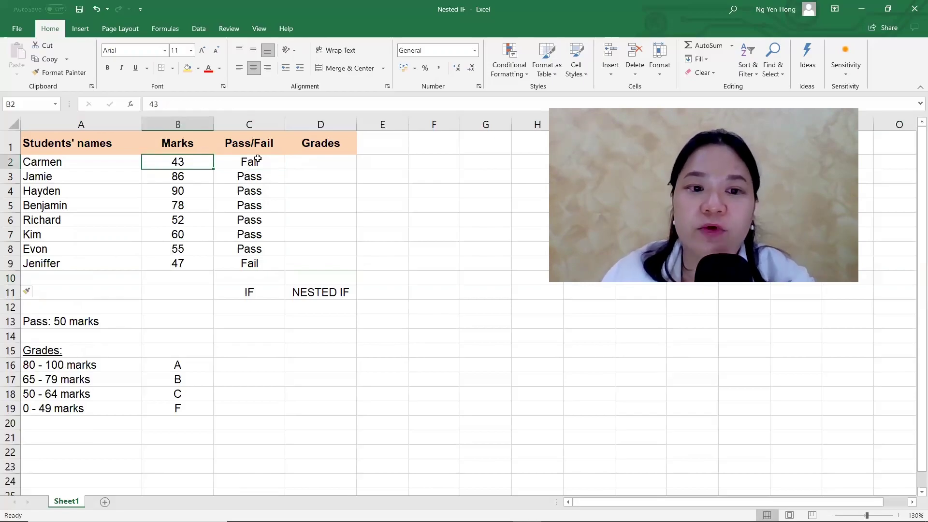
{"action": "key", "text": "Down"}
{"action": "key", "text": "Down"}
{"action": "key", "text": "Down"}
{"action": "key", "text": "Down"}
{"action": "key", "text": "Down"}
{"action": "key", "text": "Down"}
{"action": "key", "text": "Down"}
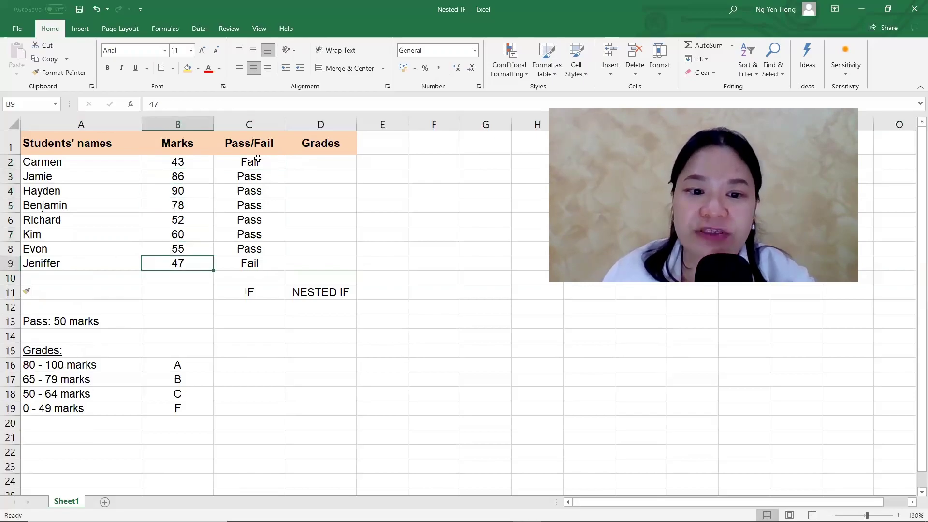
{"action": "key", "text": "Right"}
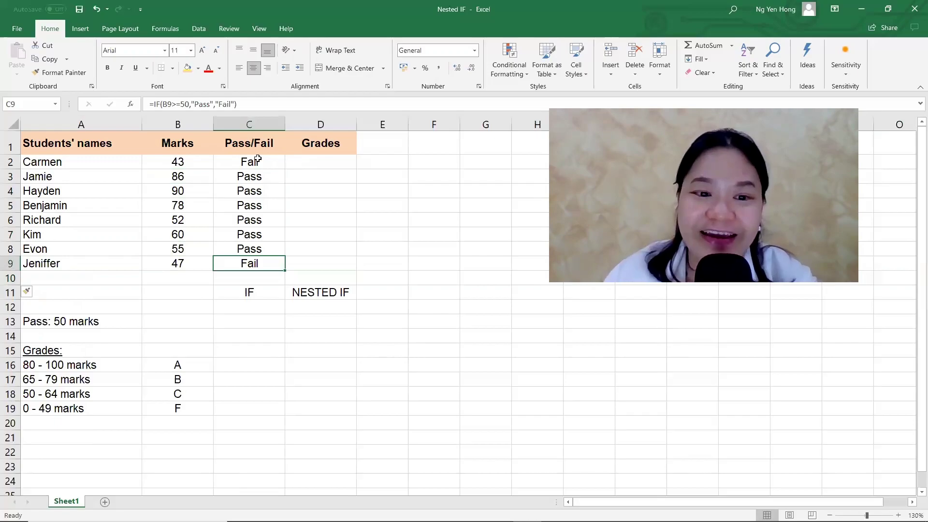
{"action": "key", "text": "Left"}
{"action": "key", "text": "Left"}
{"action": "key", "text": "Right"}
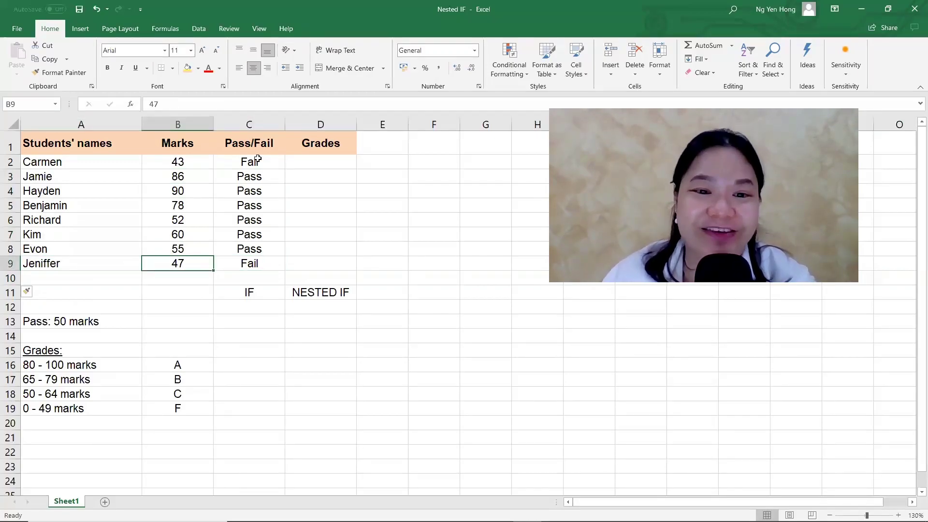
{"action": "key", "text": "Right"}
{"action": "key", "text": "Left"}
{"action": "key", "text": "Left"}
{"action": "key", "text": "Right"}
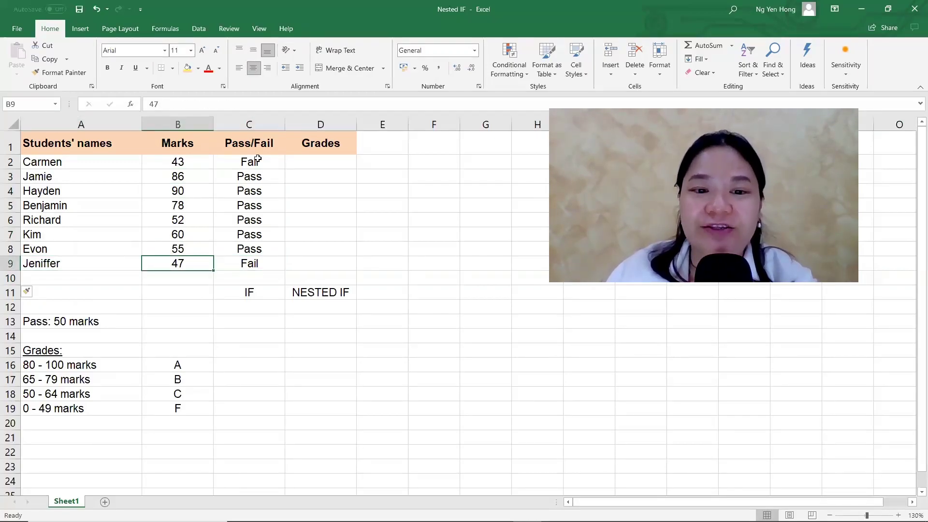
{"action": "key", "text": "Right"}
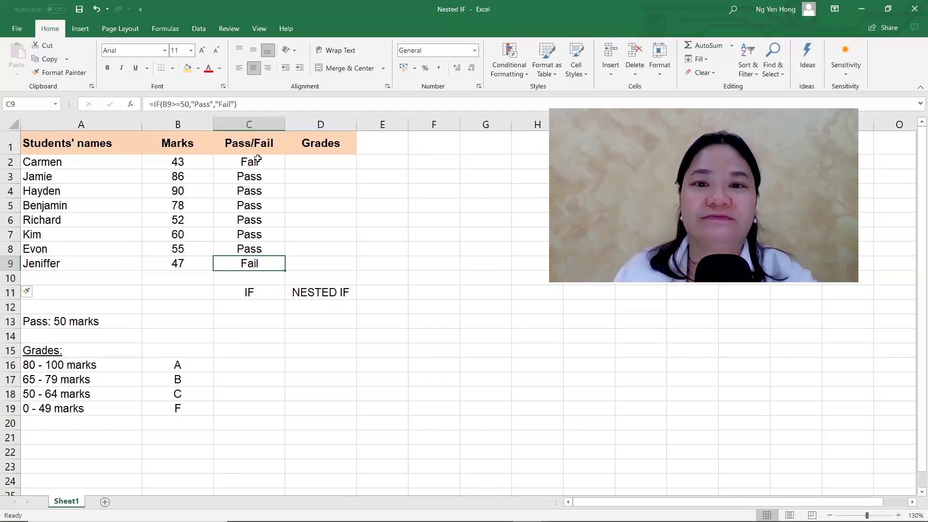
{"action": "left_click", "coordinate": [248, 365]}
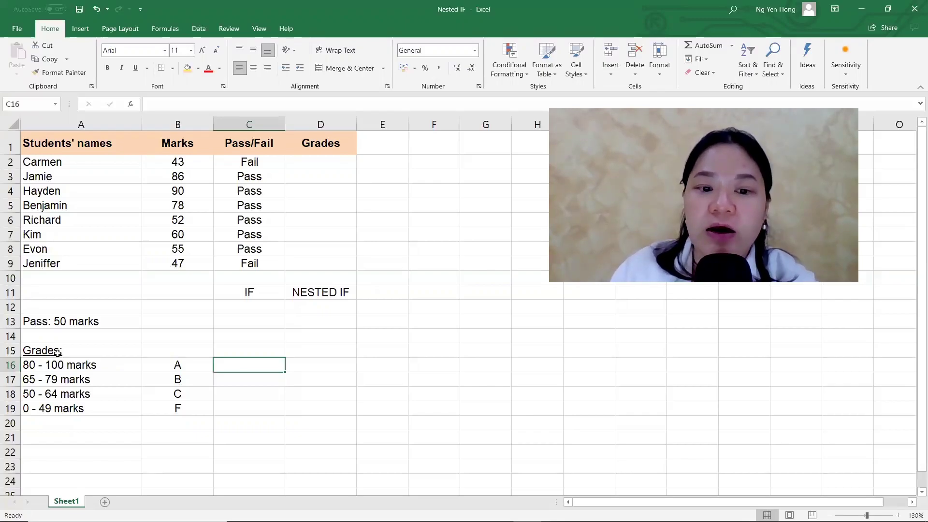
Enter the notes 'Above 80 marks >=80' and 'Above 65 marks >=65' beside grades A and B
{"action": "type", "text": "Above 80 marks"}
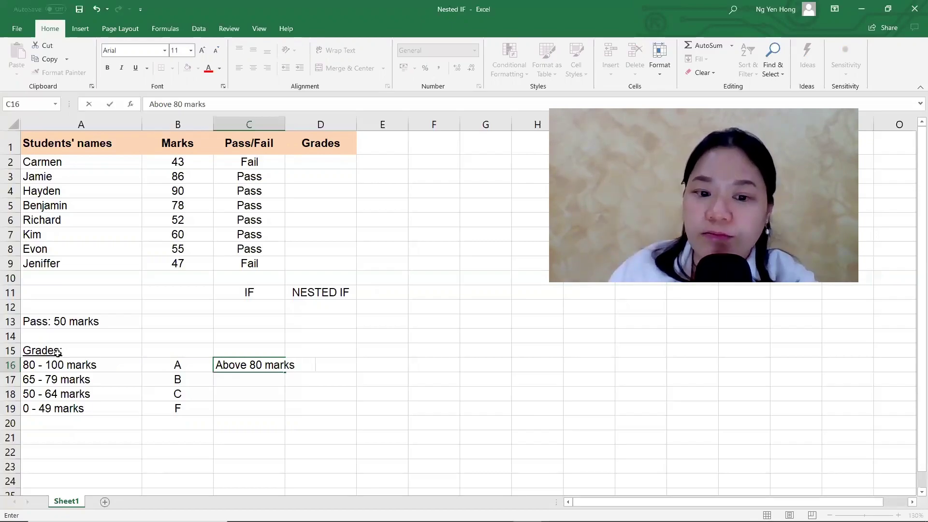
{"action": "type", "text": "      >="}
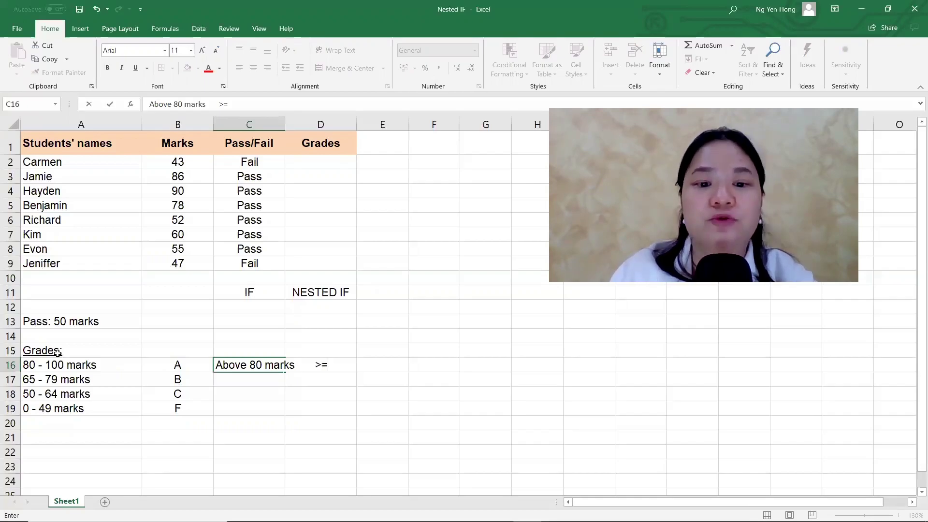
{"action": "type", "text": "80"}
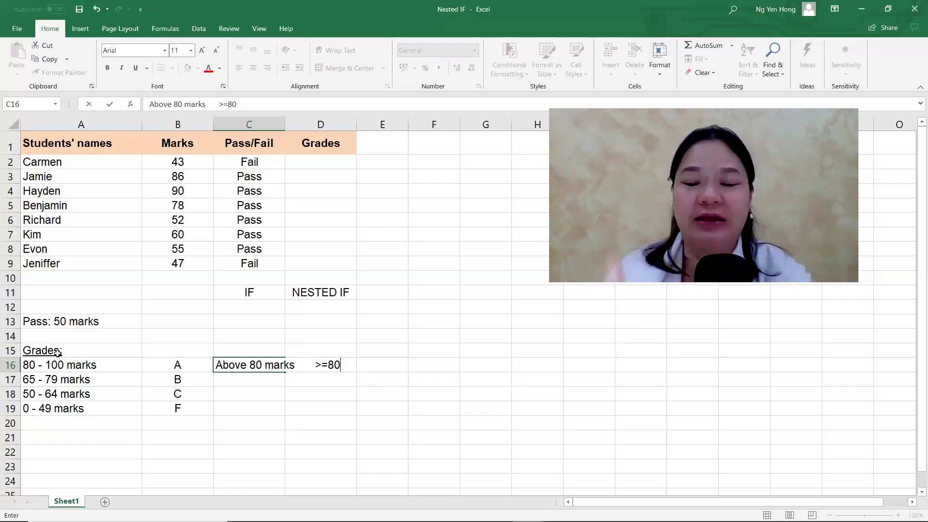
{"action": "key", "text": "Return"}
{"action": "type", "text": "Above 80 marks      >=80"}
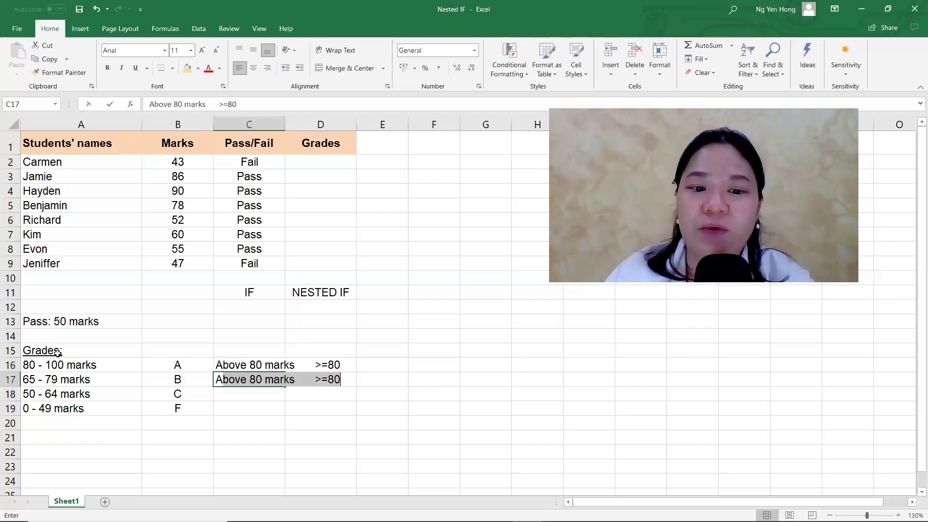
{"action": "type", "text": "65"}
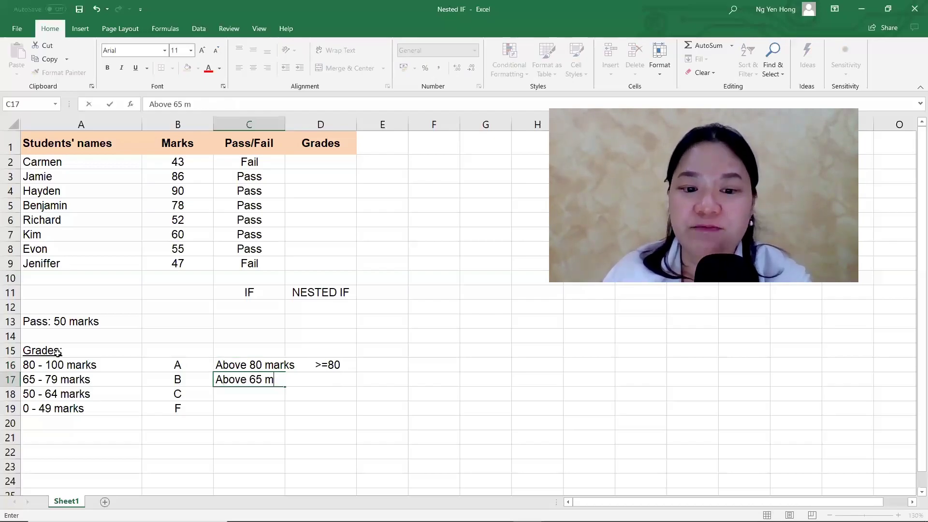
{"action": "type", "text": "s      >=65"}
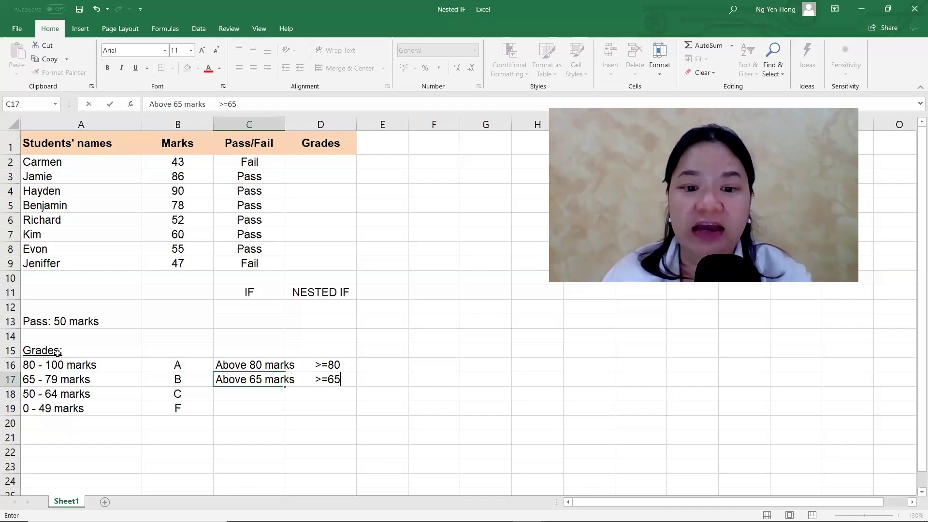
{"action": "key", "text": "Return"}
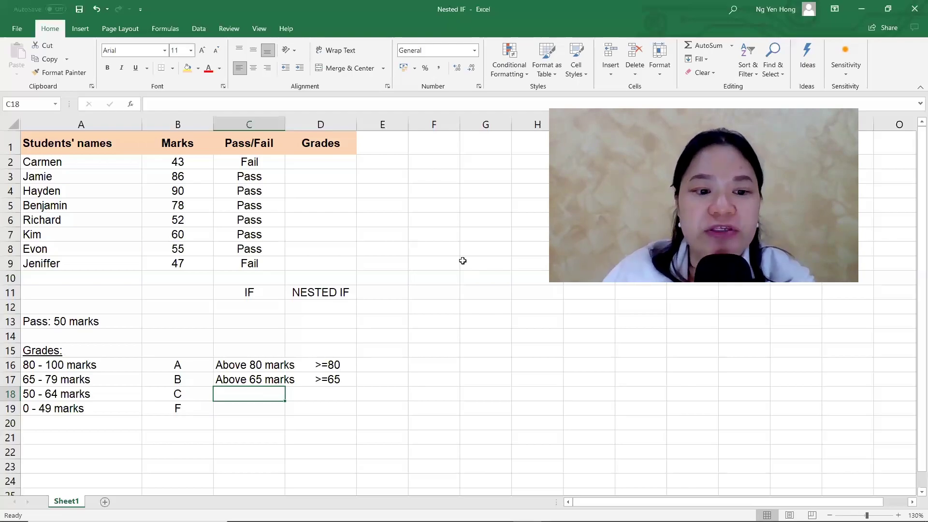
Enter >=50 beside grade C's Above 50 marks note
{"action": "type", "text": "Above 50 marks"}
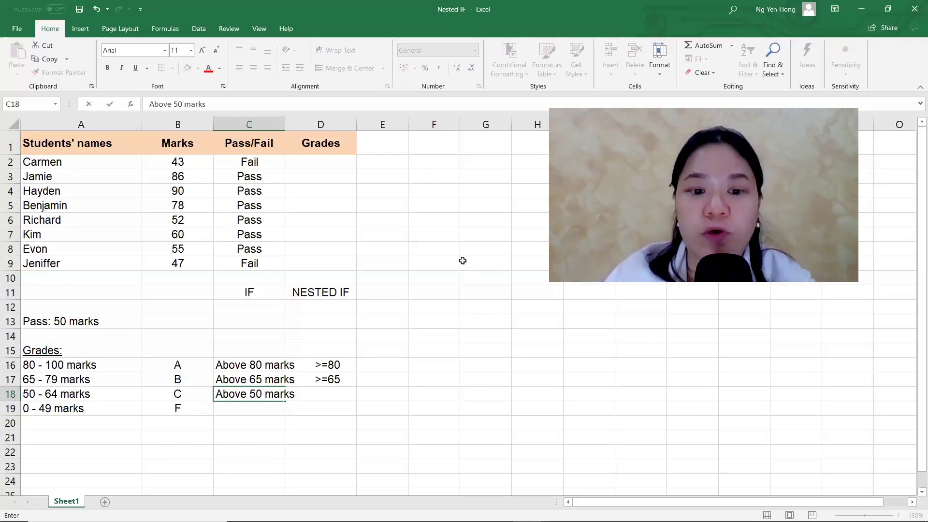
{"action": "type", "text": ">"}
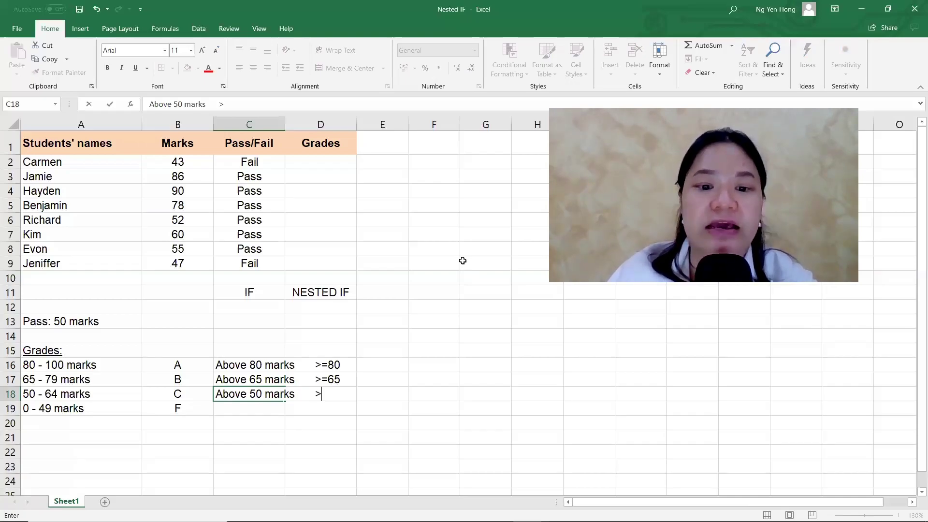
{"action": "type", "text": "0"}
{"action": "key", "text": "Return"}
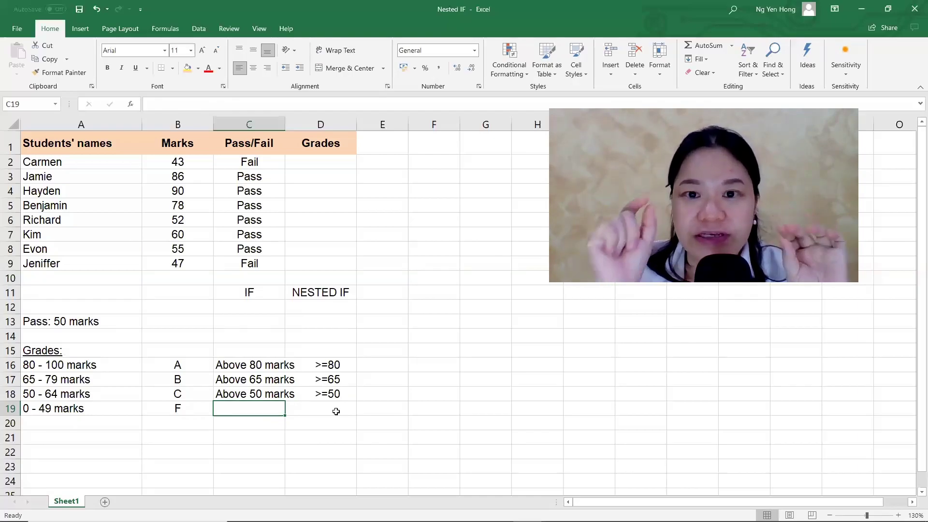
{"action": "left_click", "coordinate": [332, 162]}
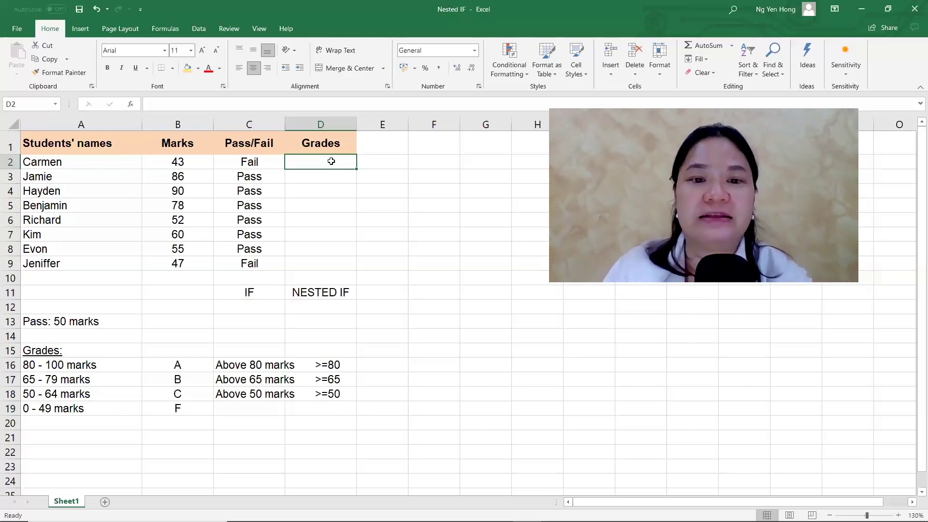
{"action": "type", "text": "="}
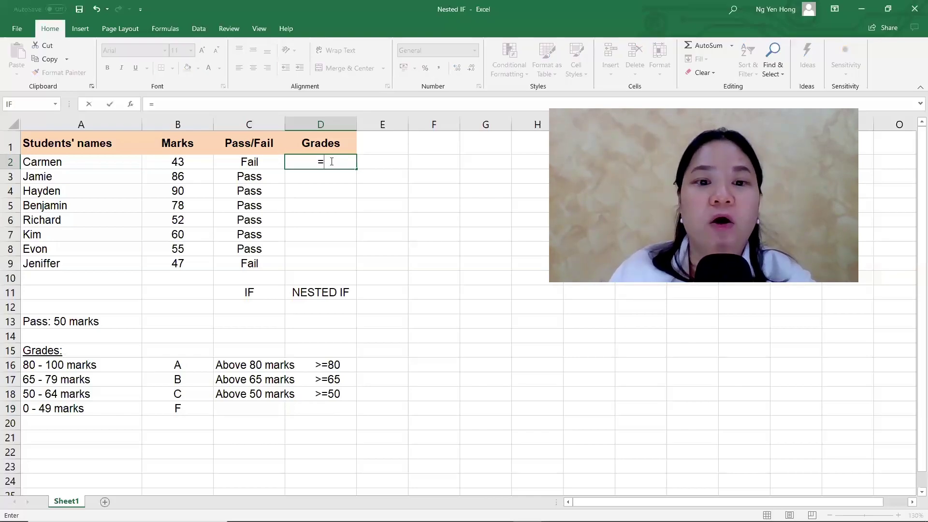
{"action": "type", "text": "IF"}
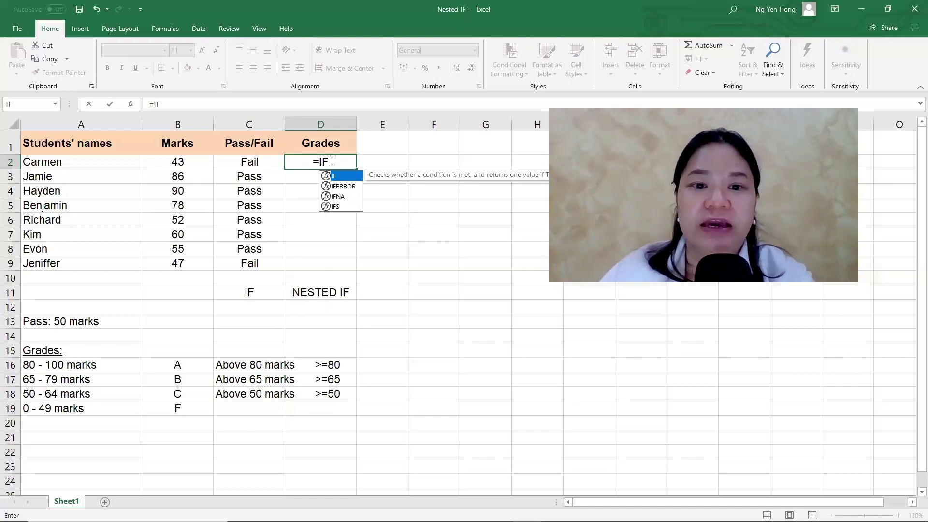
{"action": "type", "text": "("}
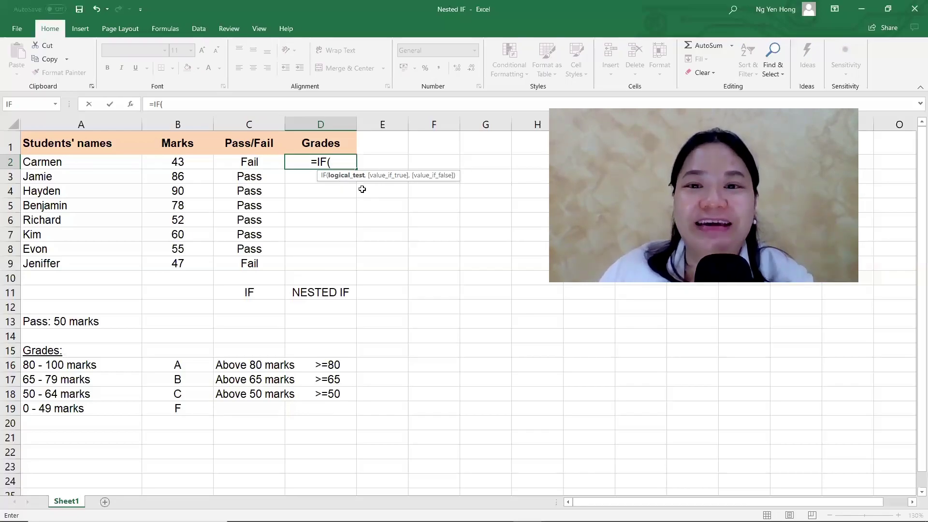
{"action": "key", "text": "Escape"}
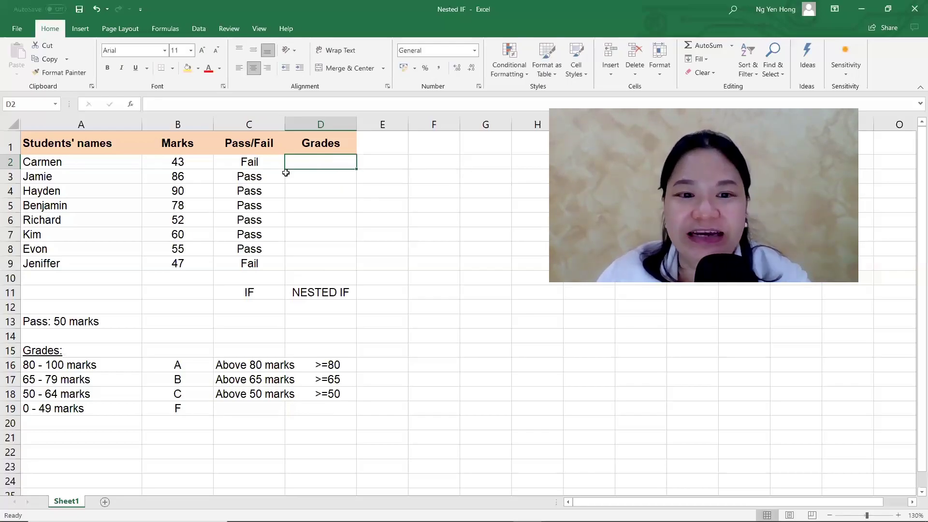
{"action": "double_click", "coordinate": [258, 165]}
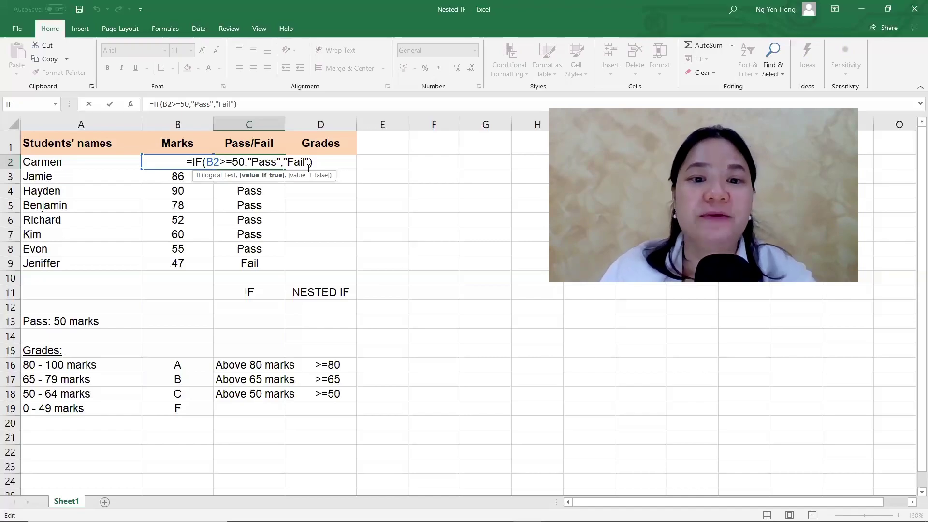
{"action": "key", "text": "ctrl+Return"}
In D2, start the grade formula =IF(B2>=80,"A", followed by a nested IF
{"action": "left_click", "coordinate": [334, 161]}
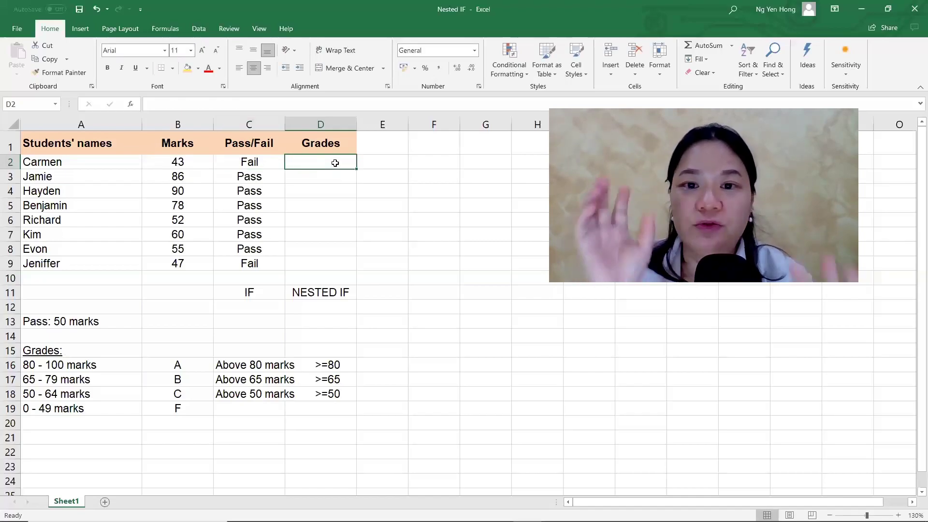
{"action": "type", "text": "="}
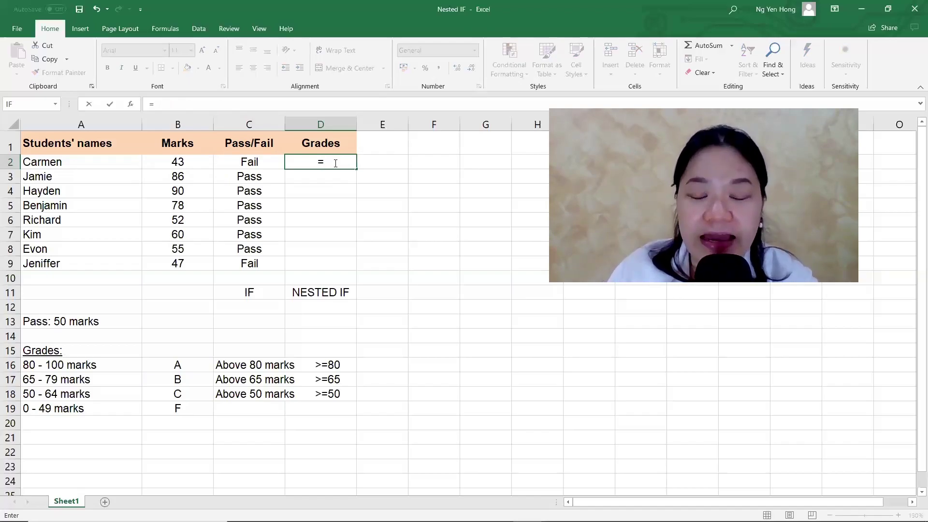
{"action": "type", "text": "IF"}
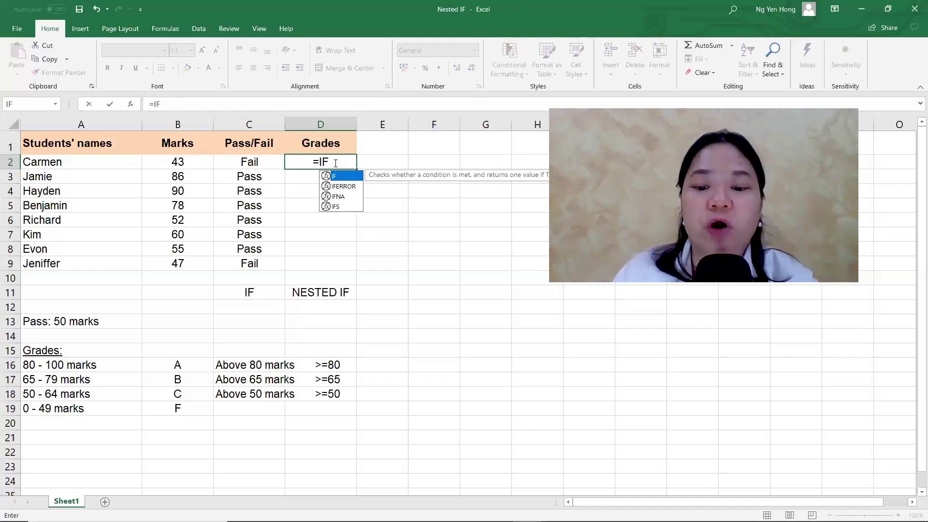
{"action": "type", "text": "("}
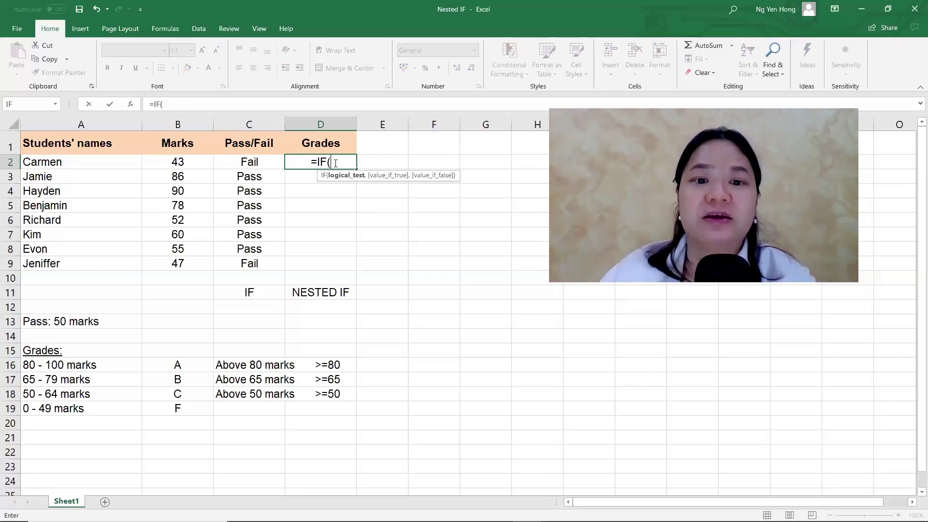
{"action": "left_click", "coordinate": [186, 165]}
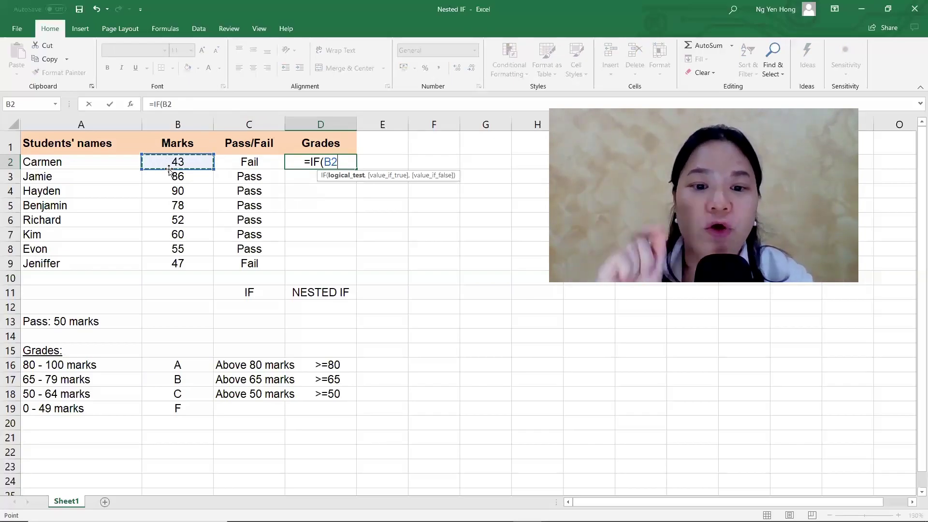
{"action": "type", "text": ">="}
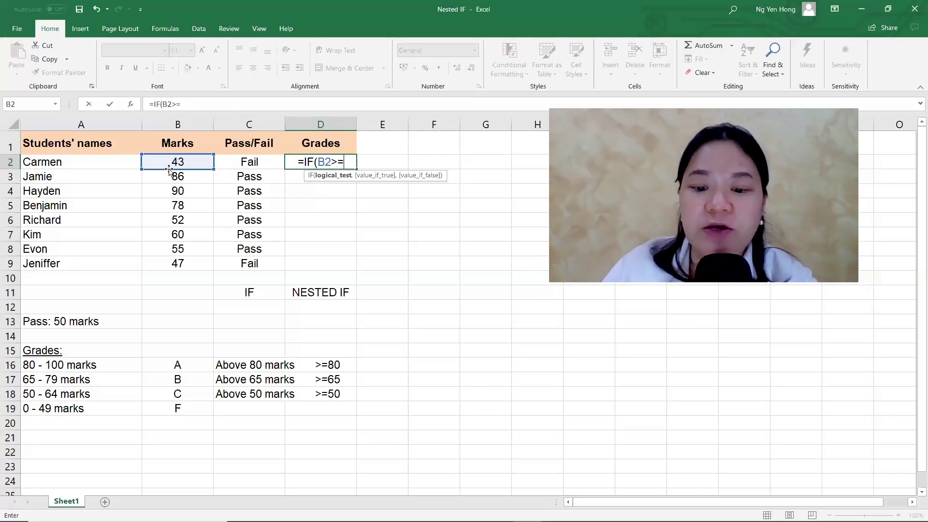
{"action": "type", "text": "80"}
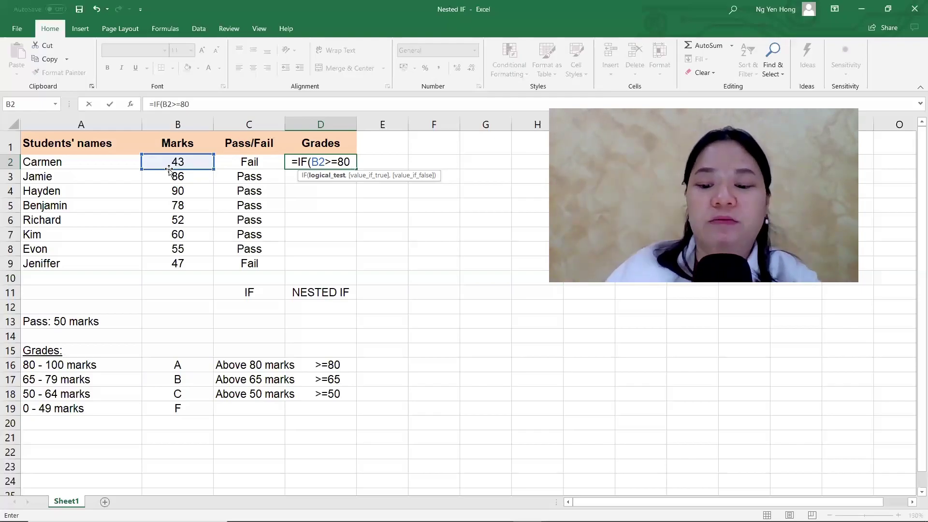
{"action": "type", "text": ","}
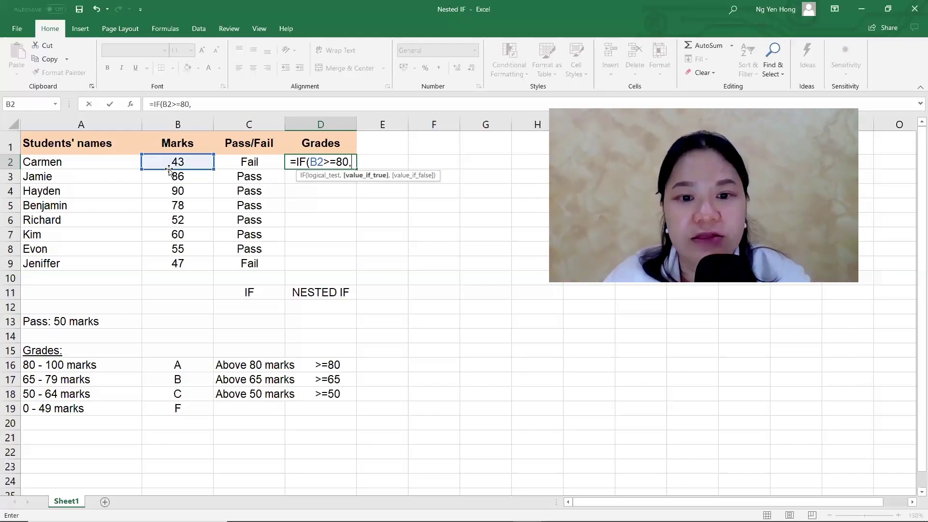
{"action": "type", "text": "\"A"}
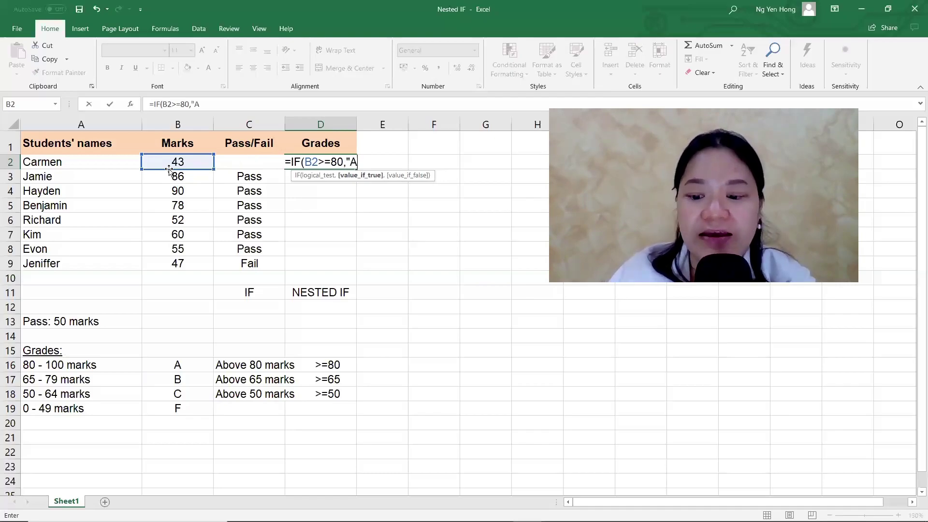
{"action": "type", "text": "\""}
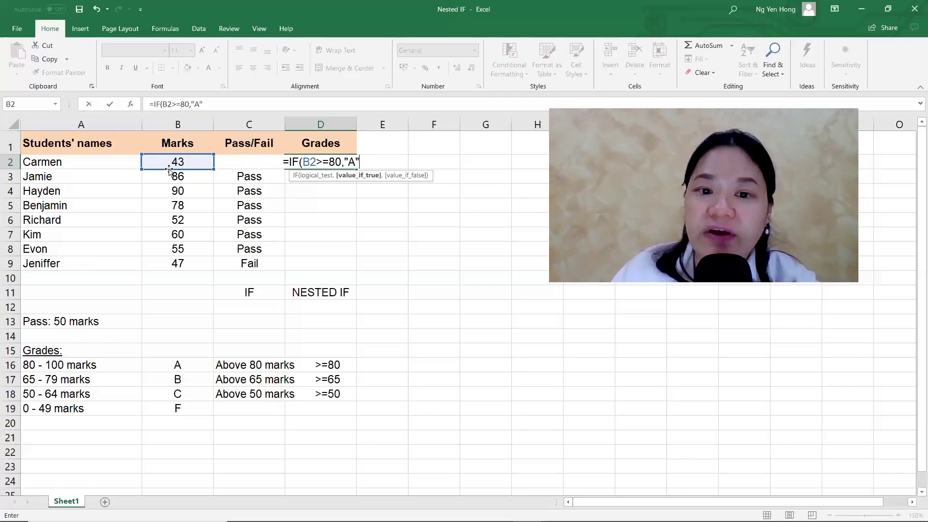
{"action": "type", "text": ","}
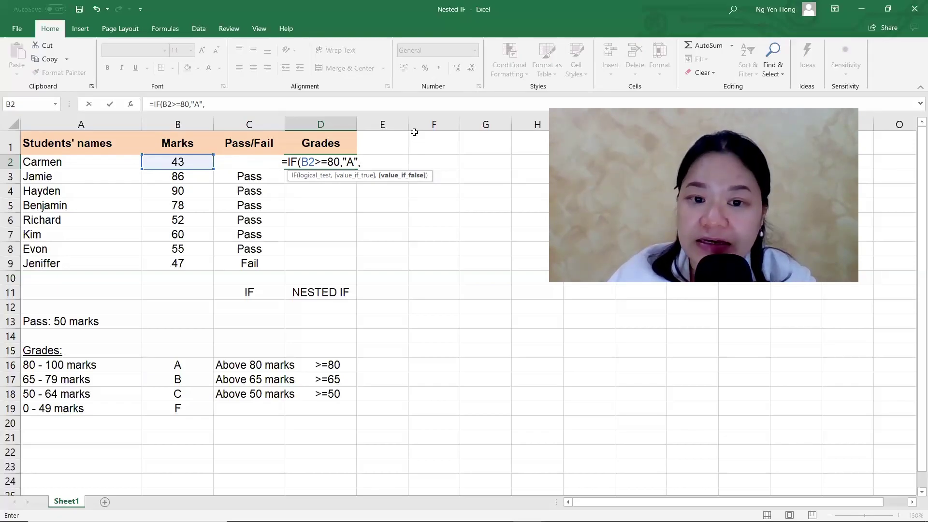
{"action": "type", "text": "IF"}
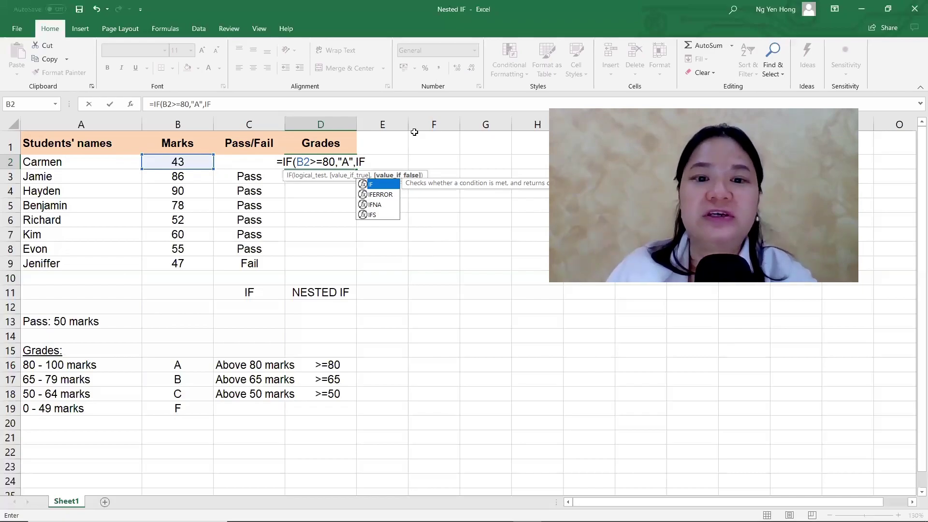
Add the second condition IF(B2>=65,"B", to the D2 formula and begin a third IF
{"action": "type", "text": "("}
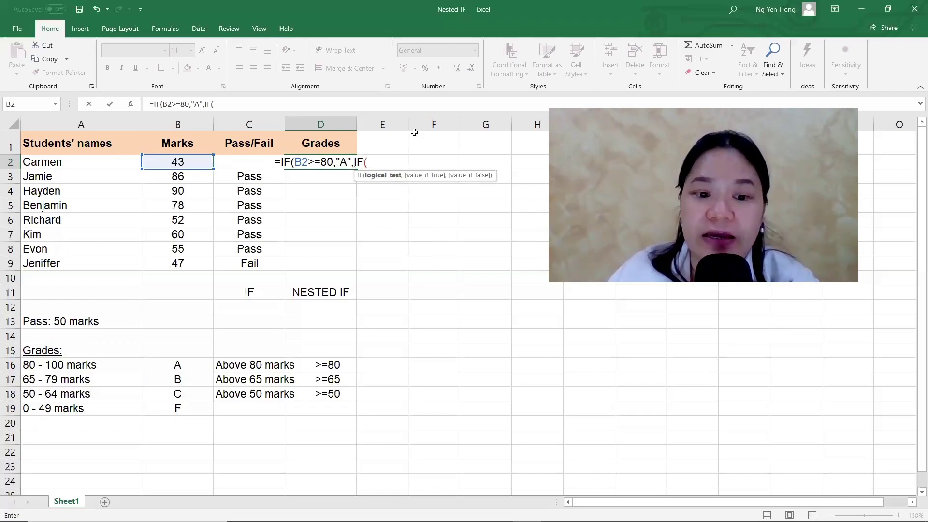
{"action": "left_click", "coordinate": [173, 162]}
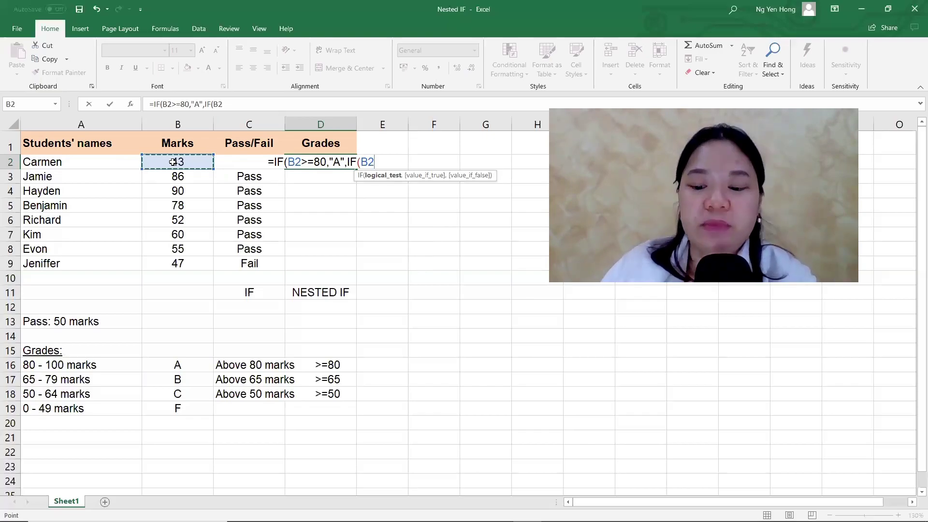
{"action": "type", "text": ">="}
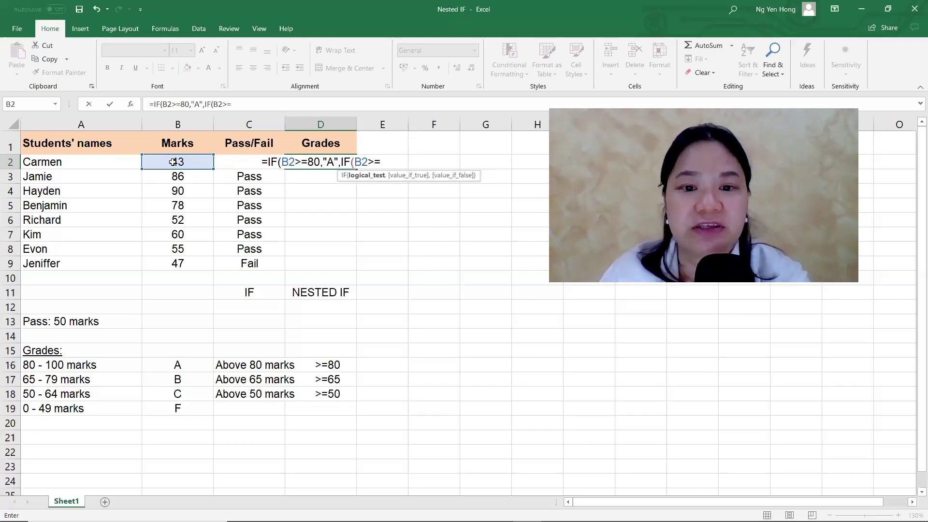
{"action": "type", "text": "65"}
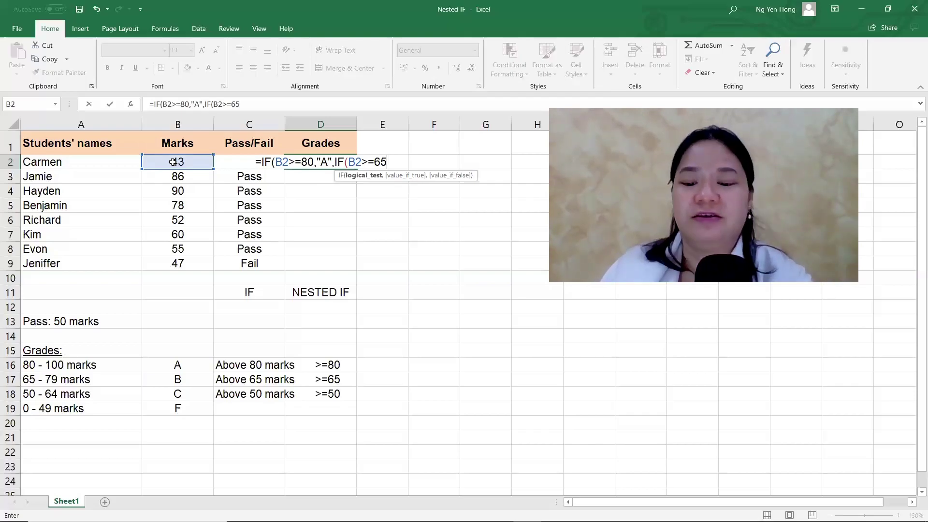
{"action": "type", "text": ","}
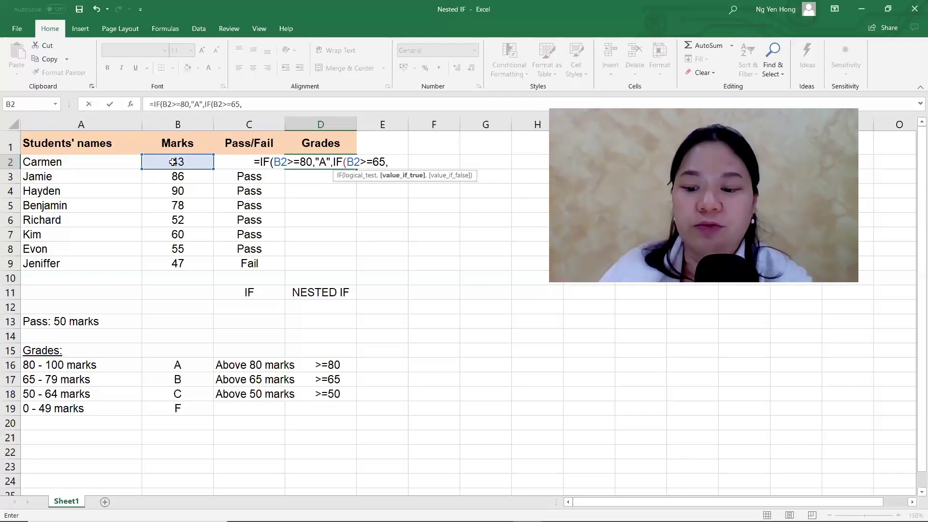
{"action": "type", "text": "\""}
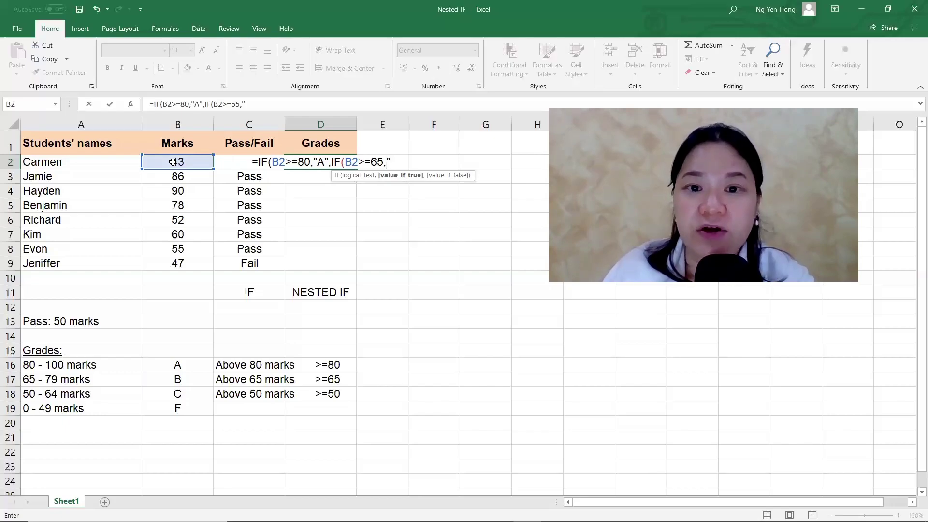
{"action": "type", "text": "B\""}
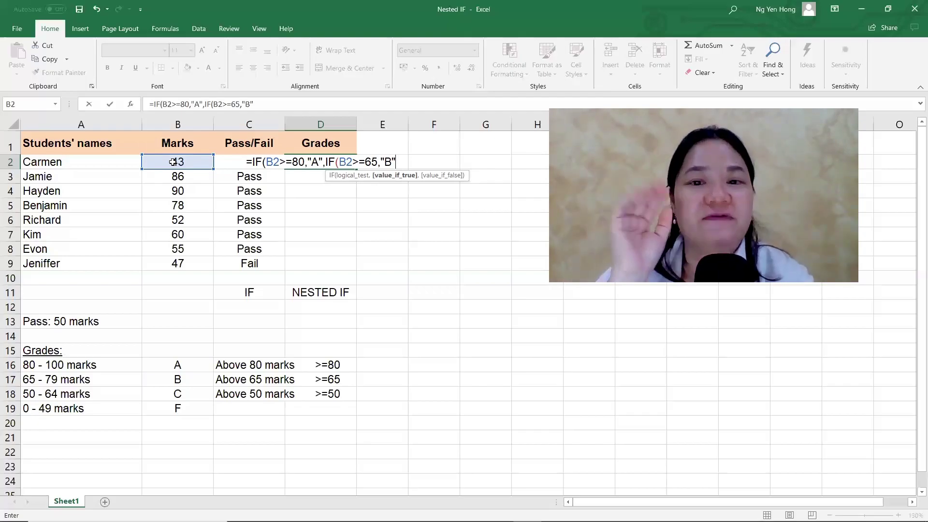
{"action": "type", "text": ","}
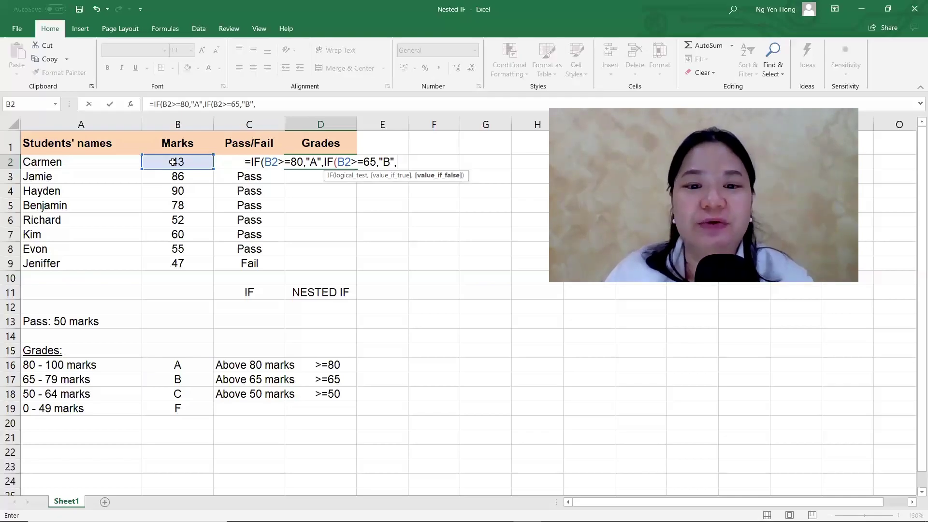
{"action": "type", "text": "IF"}
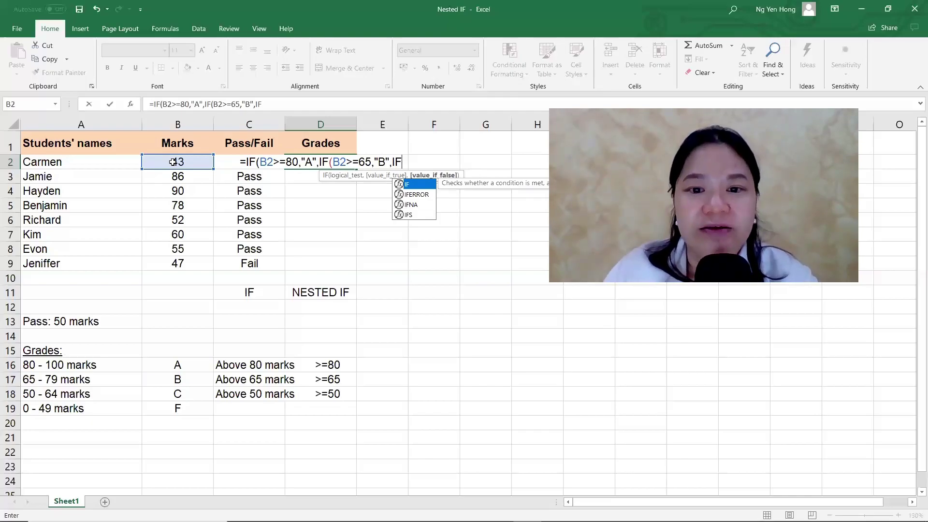
{"action": "type", "text": "("}
Complete D2 with IF(B2>=50,"C","F"))) and enter it, so D2 shows F
{"action": "left_click", "coordinate": [173, 162]}
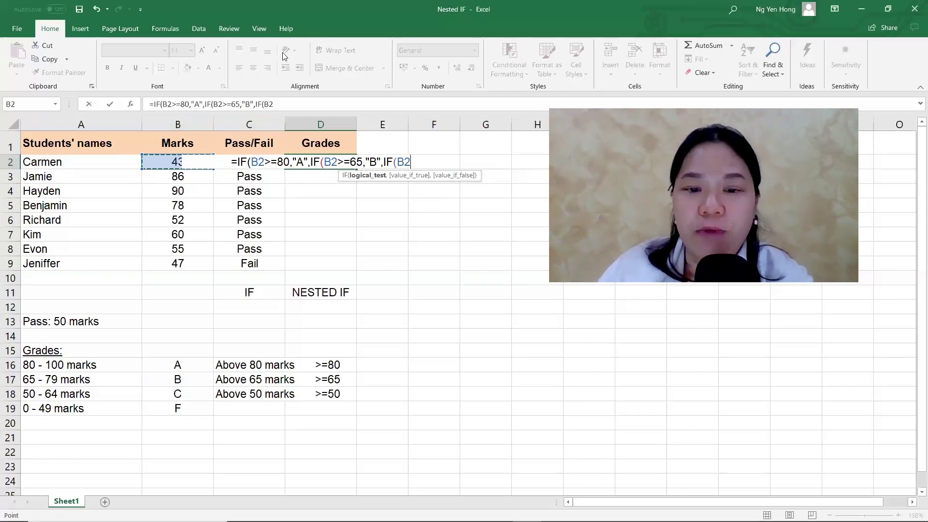
{"action": "type", "text": ">="}
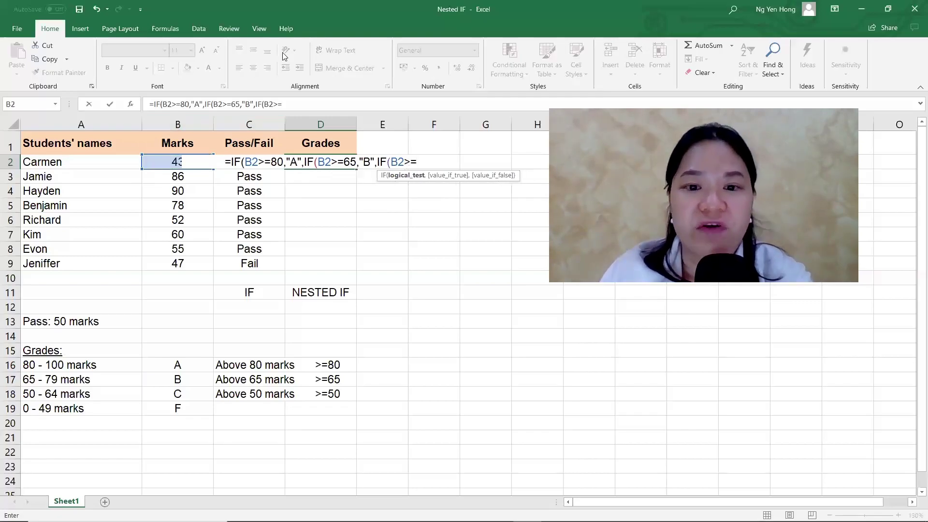
{"action": "type", "text": "50"}
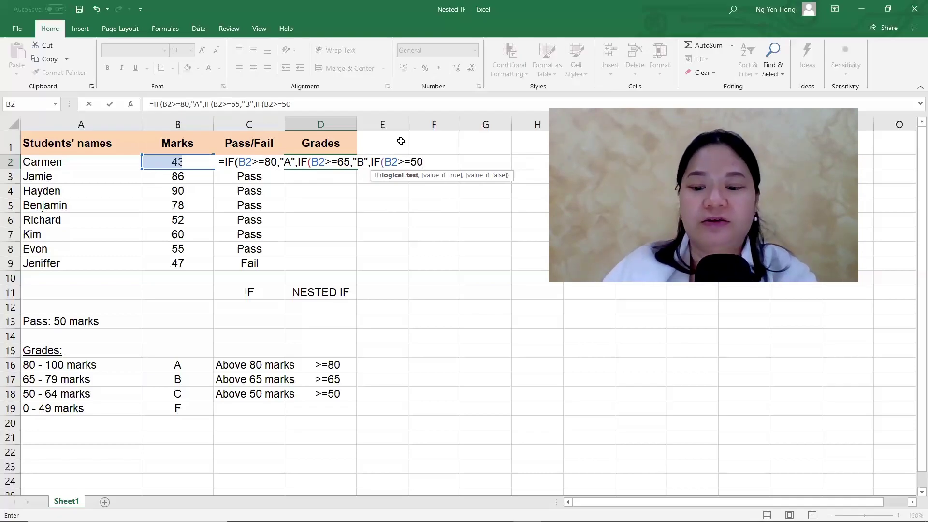
{"action": "type", "text": ","}
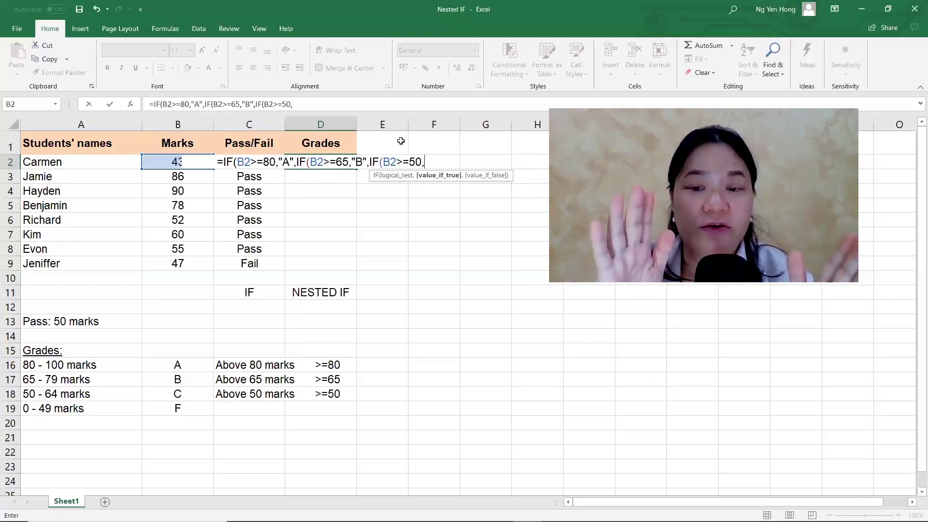
{"action": "type", "text": "\""}
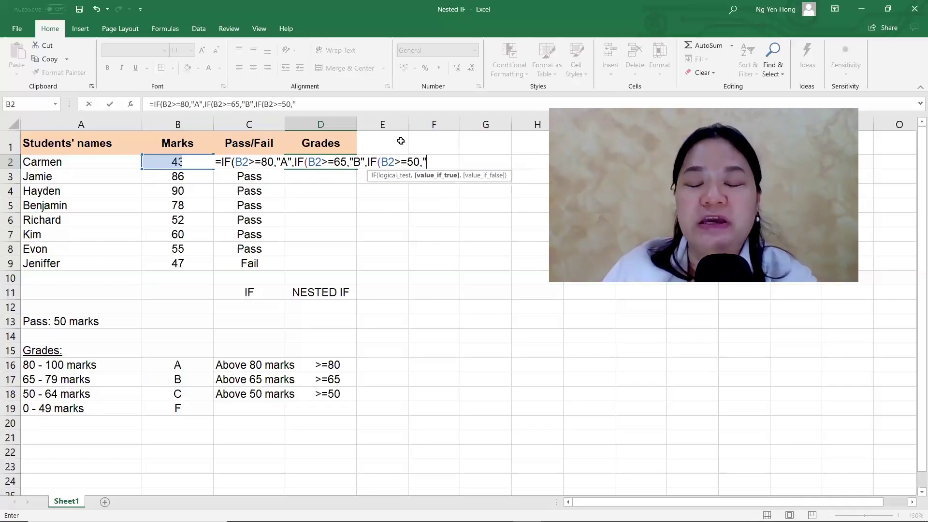
{"action": "type", "text": "C\""}
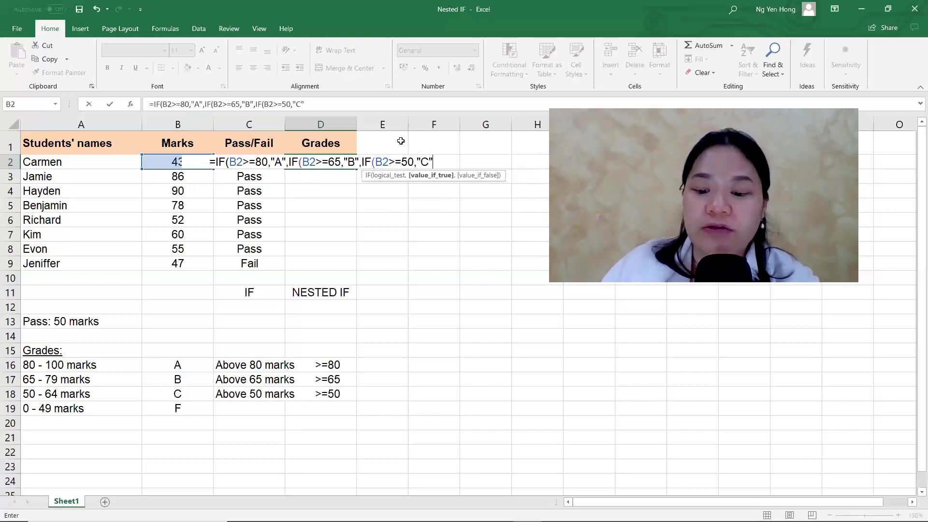
{"action": "type", "text": ","}
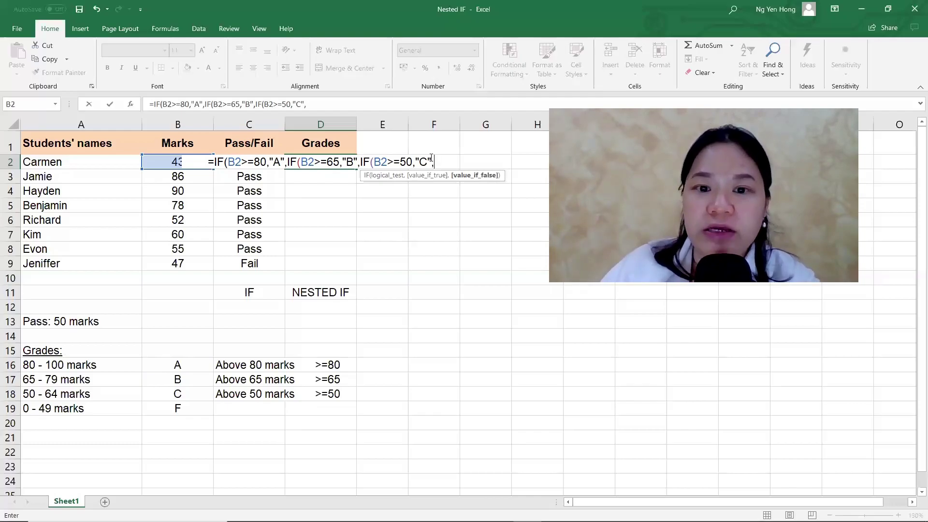
{"action": "type", "text": "\"F\""}
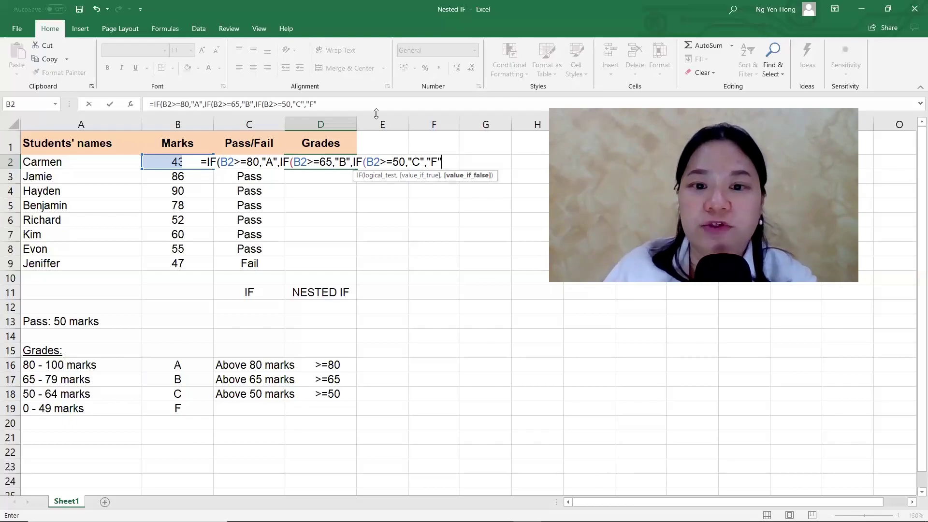
{"action": "type", "text": ")))"}
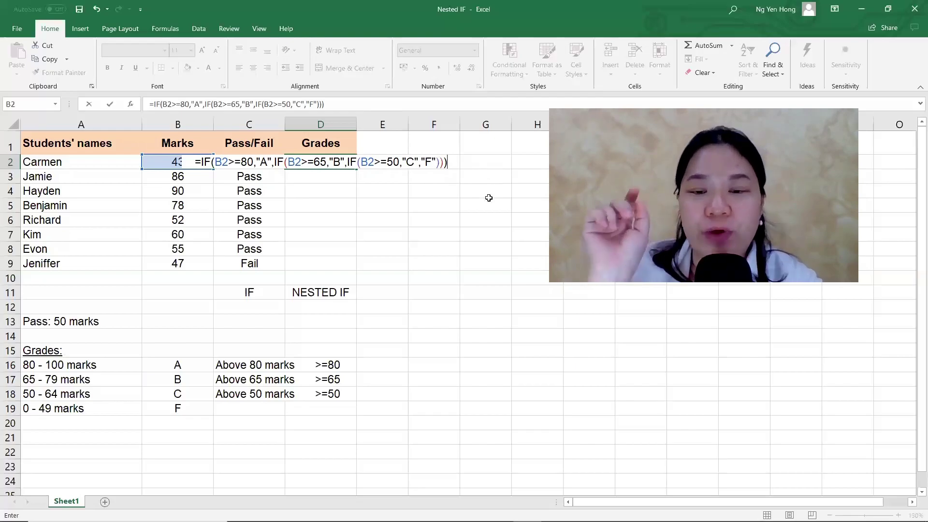
{"action": "key", "text": "Return"}
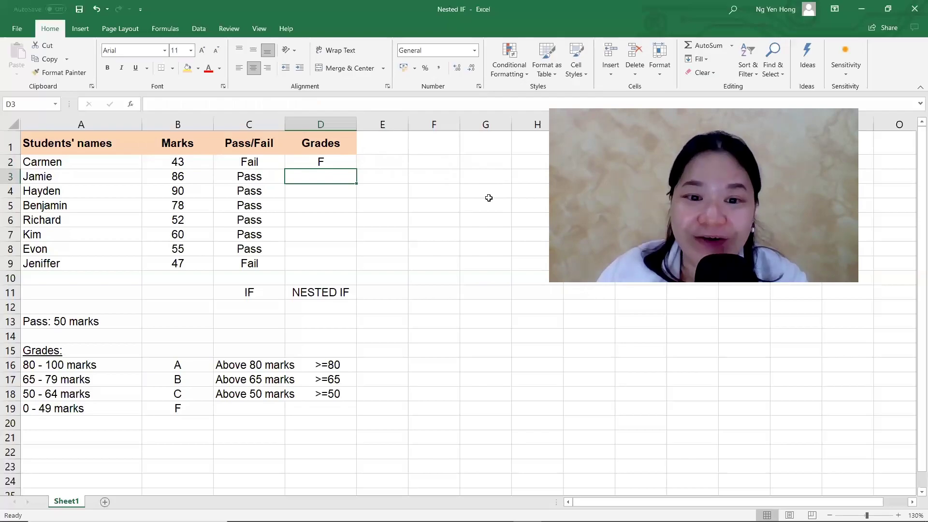
Copy the D2 grade formula down to D9, giving grades A, A, B, C, C, C, F
{"action": "left_click", "coordinate": [335, 158]}
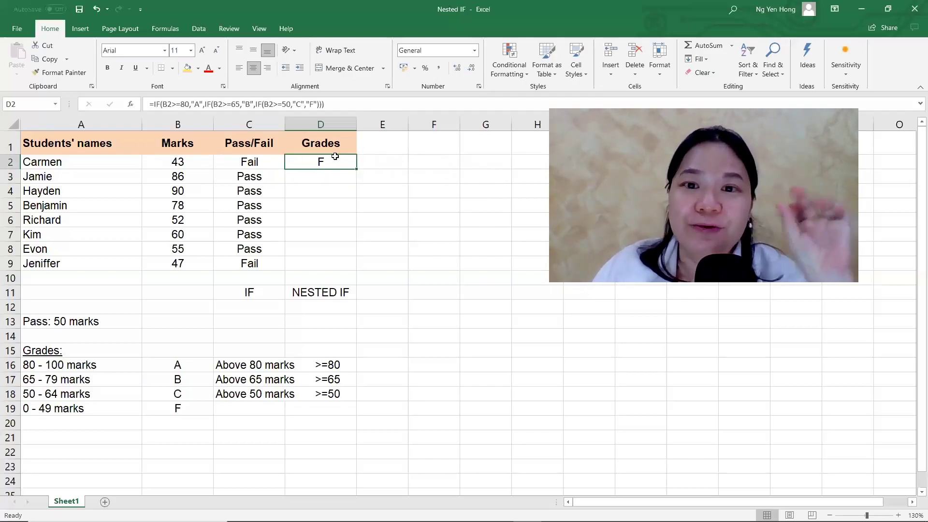
{"action": "double_click", "coordinate": [357, 171]}
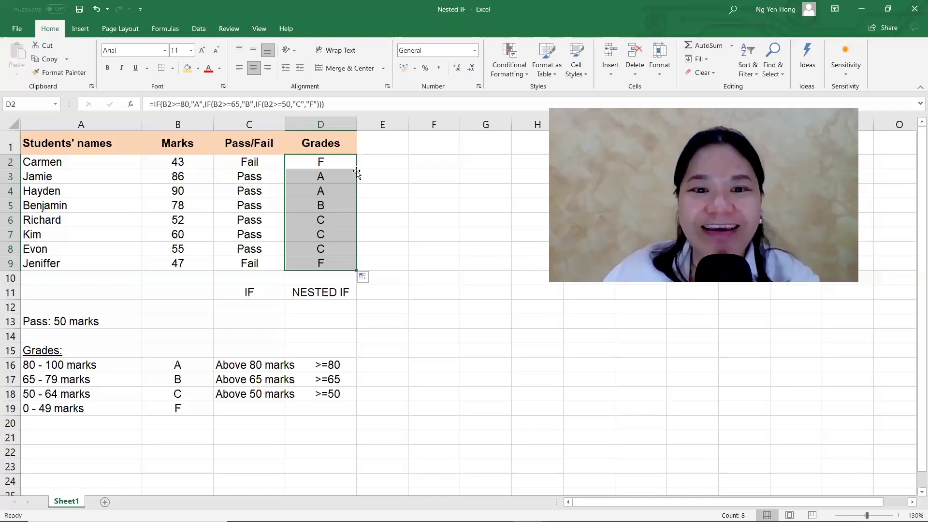
{"action": "left_click", "coordinate": [322, 160]}
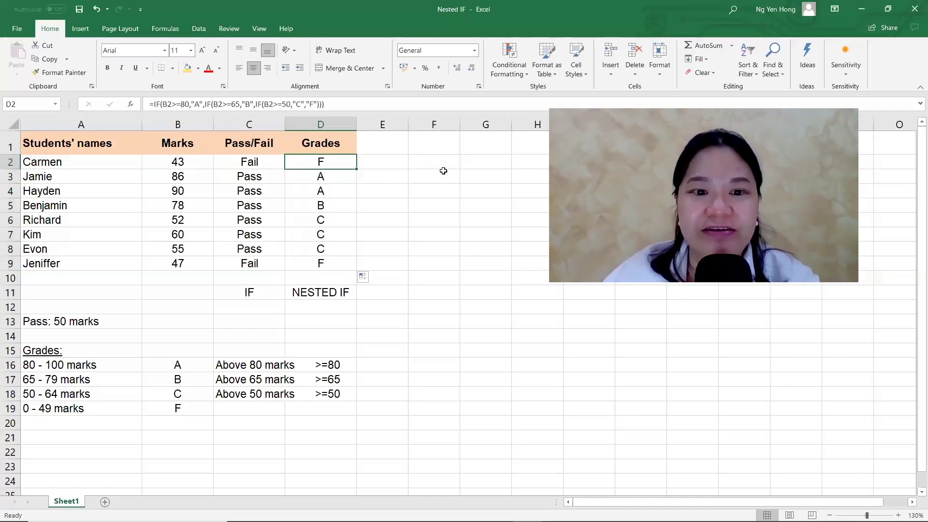
{"action": "key", "text": "Left"}
{"action": "key", "text": "Left"}
{"action": "key", "text": "Right"}
{"action": "key", "text": "Right"}
{"action": "key", "text": "Down"}
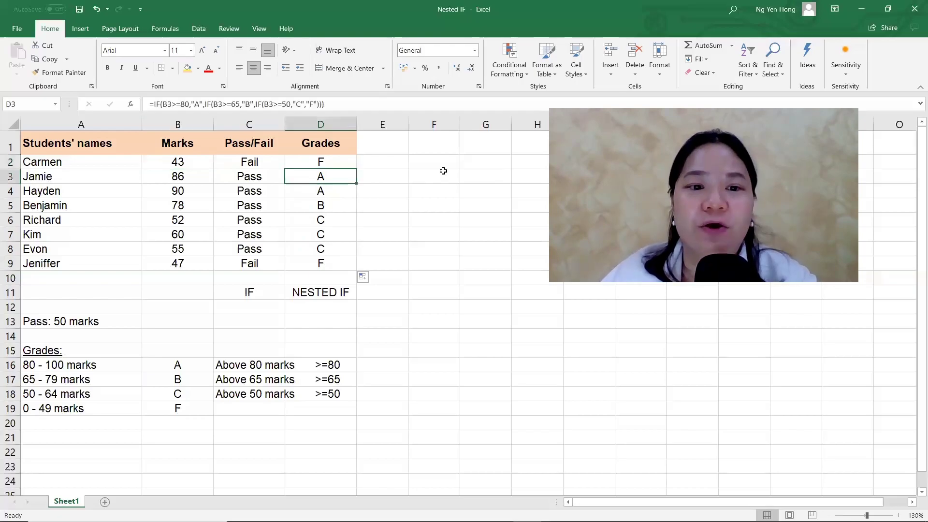
{"action": "key", "text": "Left"}
{"action": "key", "text": "Left"}
{"action": "key", "text": "Right"}
{"action": "key", "text": "Right"}
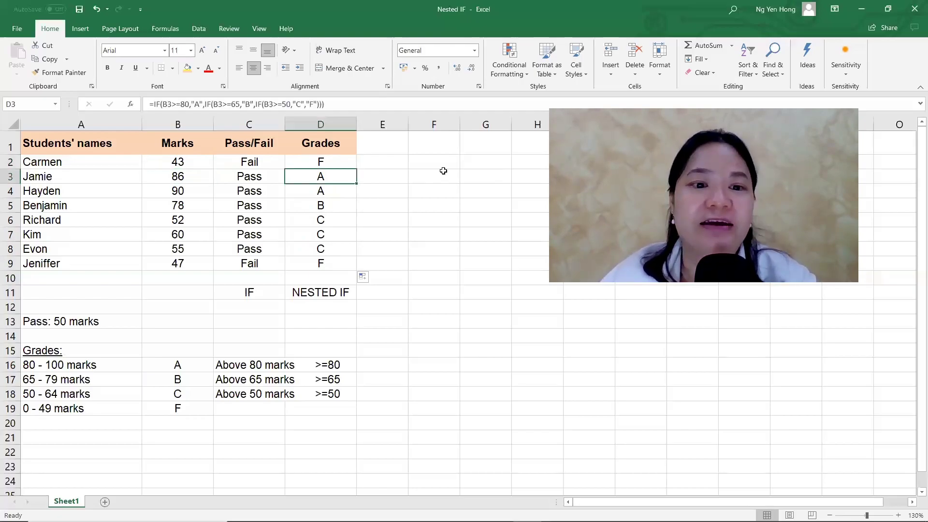
{"action": "key", "text": "Down"}
{"action": "key", "text": "Left"}
{"action": "key", "text": "Left"}
{"action": "key", "text": "Right"}
{"action": "key", "text": "Right"}
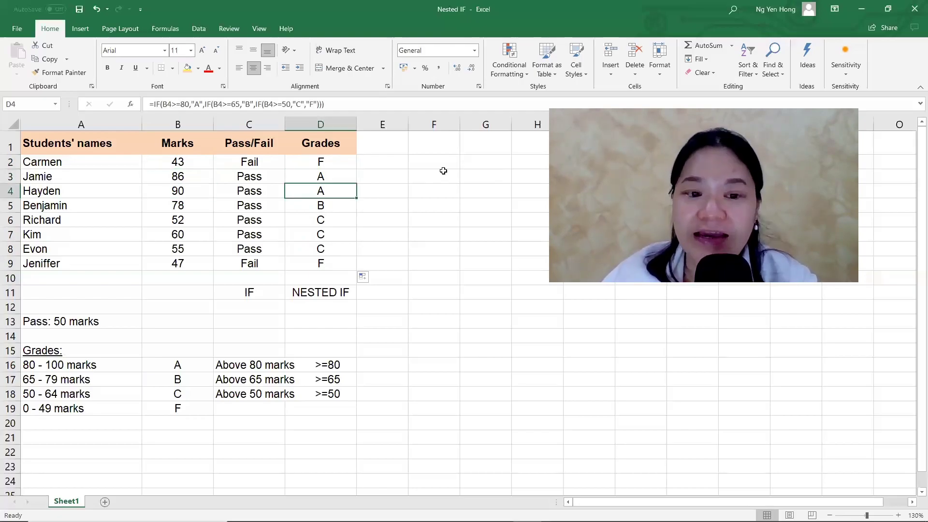
{"action": "key", "text": "Down"}
{"action": "key", "text": "Left"}
{"action": "key", "text": "Left"}
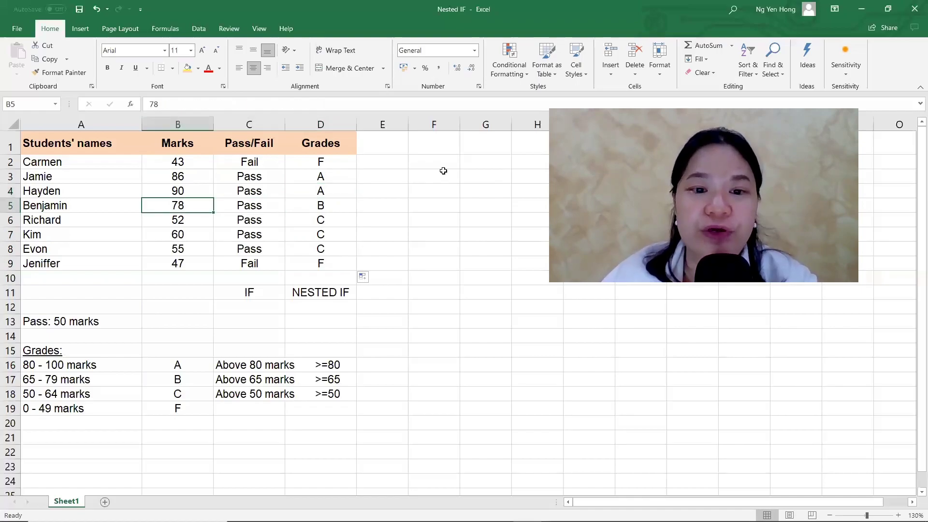
{"action": "key", "text": "Right"}
{"action": "key", "text": "Right"}
{"action": "key", "text": "Down"}
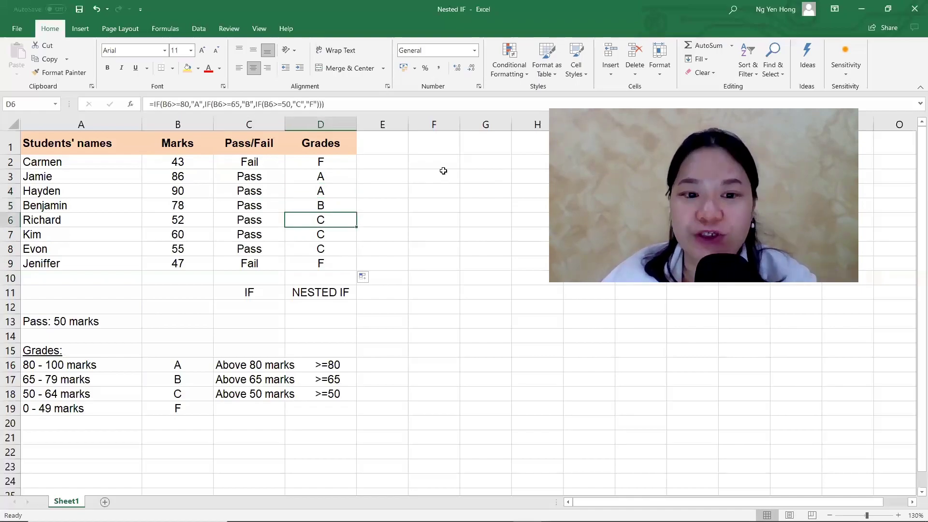
{"action": "key", "text": "Down"}
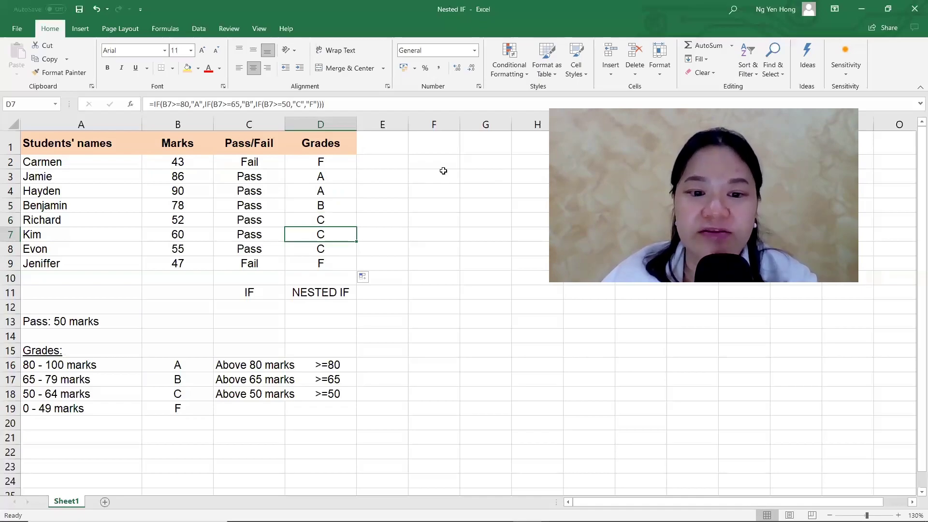
{"action": "key", "text": "Down"}
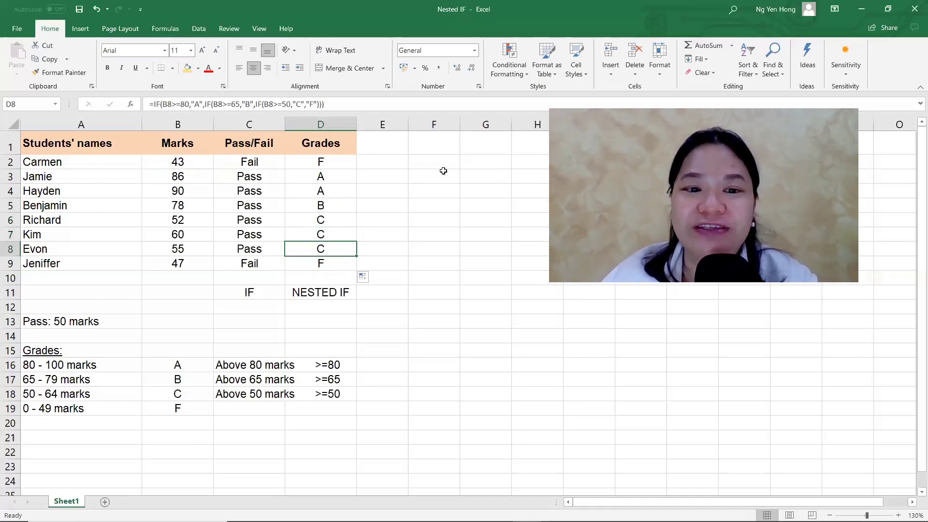
{"action": "key", "text": "Down"}
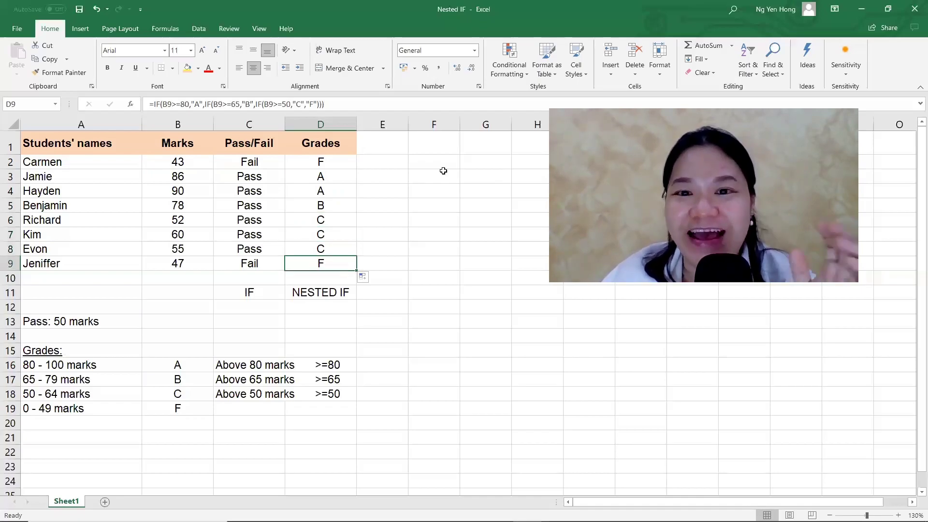